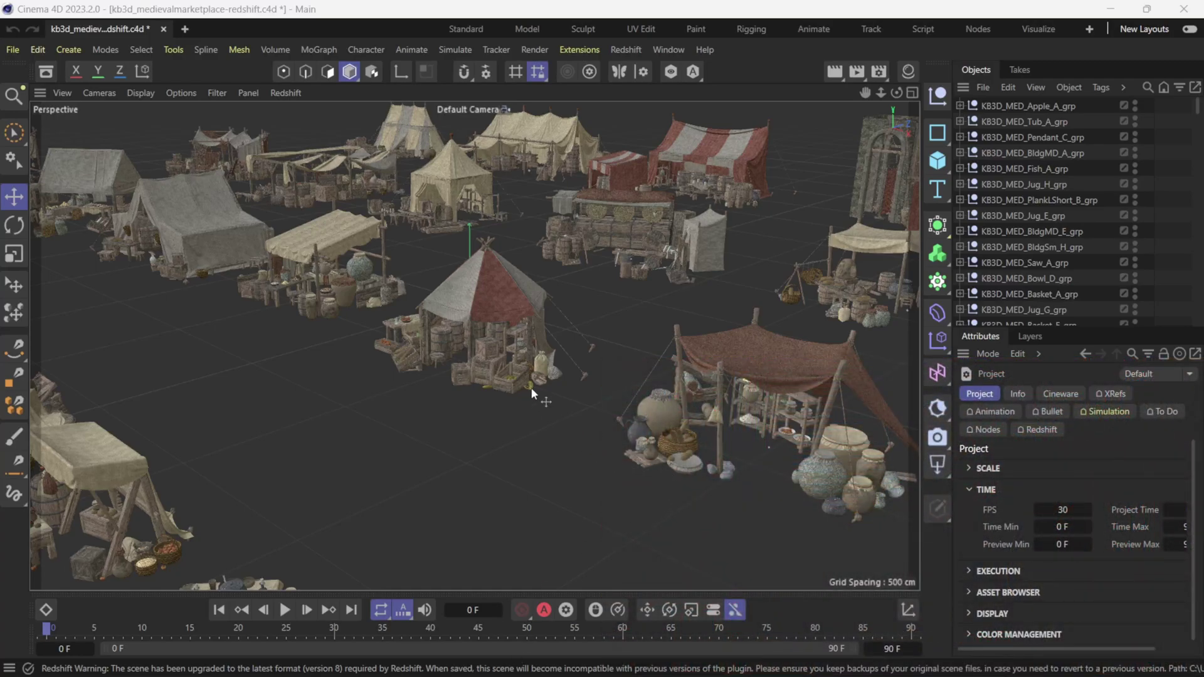
Zoom the viewport onto the red-and-grey tent and widen the Objects and Attributes managers.
scroll(533, 367, up, 2)
scroll(516, 347, up, 3)
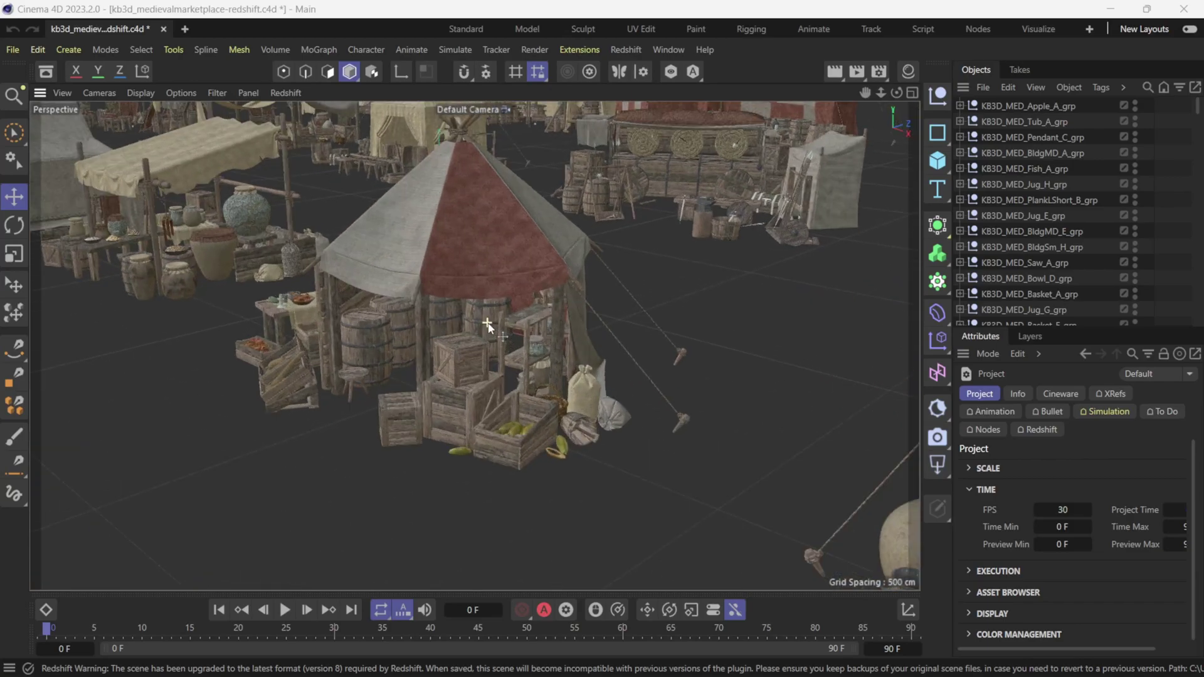
scroll(476, 273, up, 2)
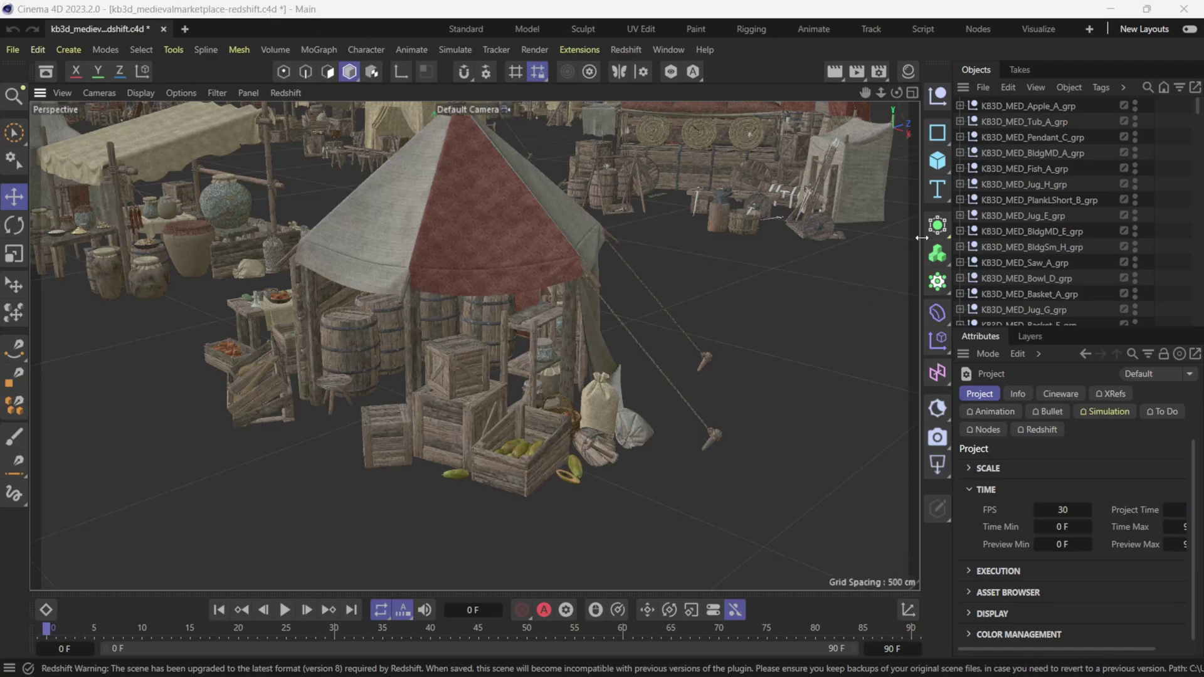
drag(921, 237, 864, 238)
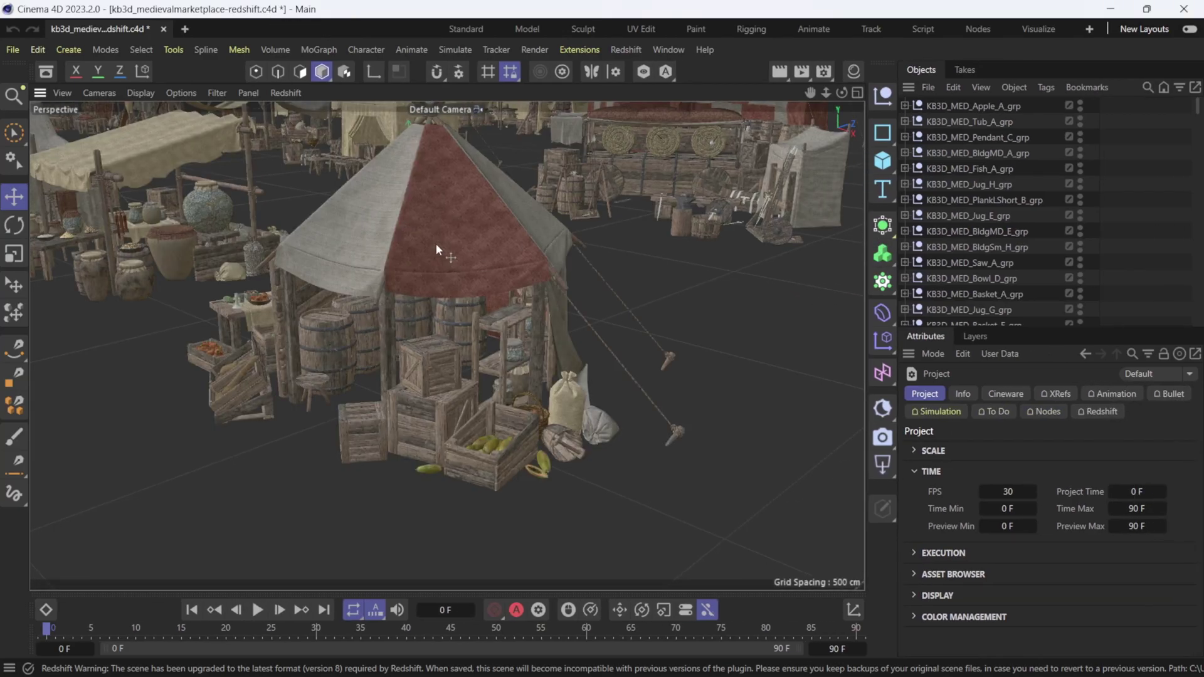
Select the tent and expand KB3D_MED_BldgMD_W_grp to list its six meshes.
click(506, 231)
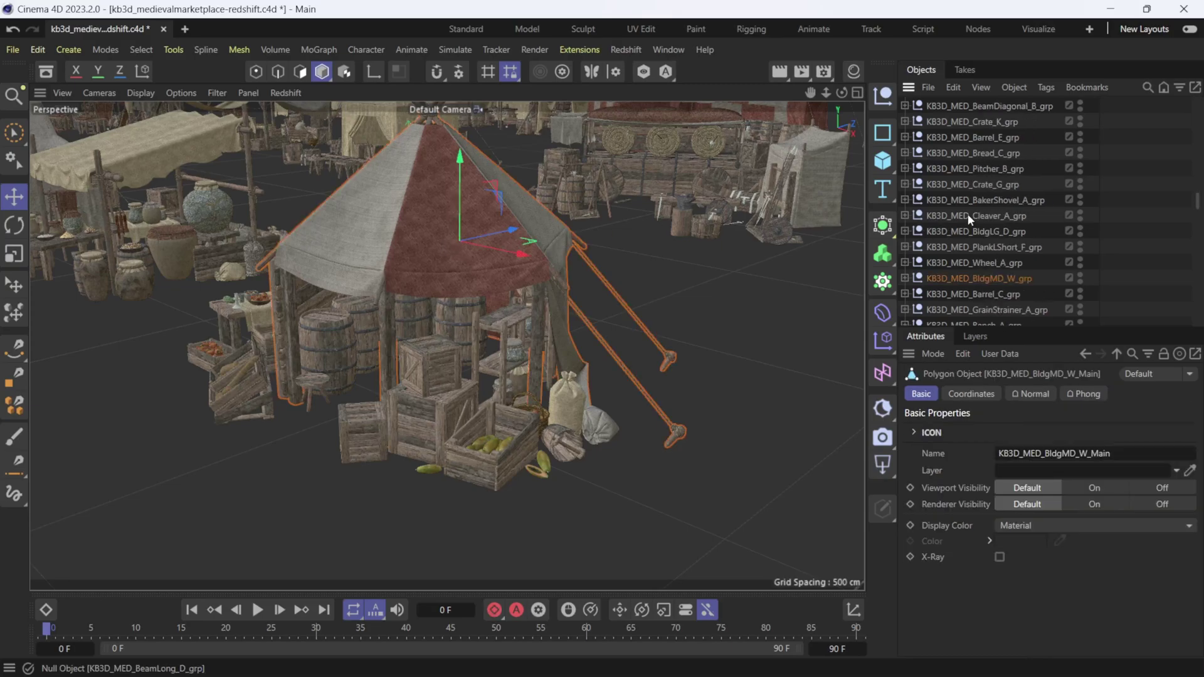
scroll(964, 212, down, 3)
click(904, 184)
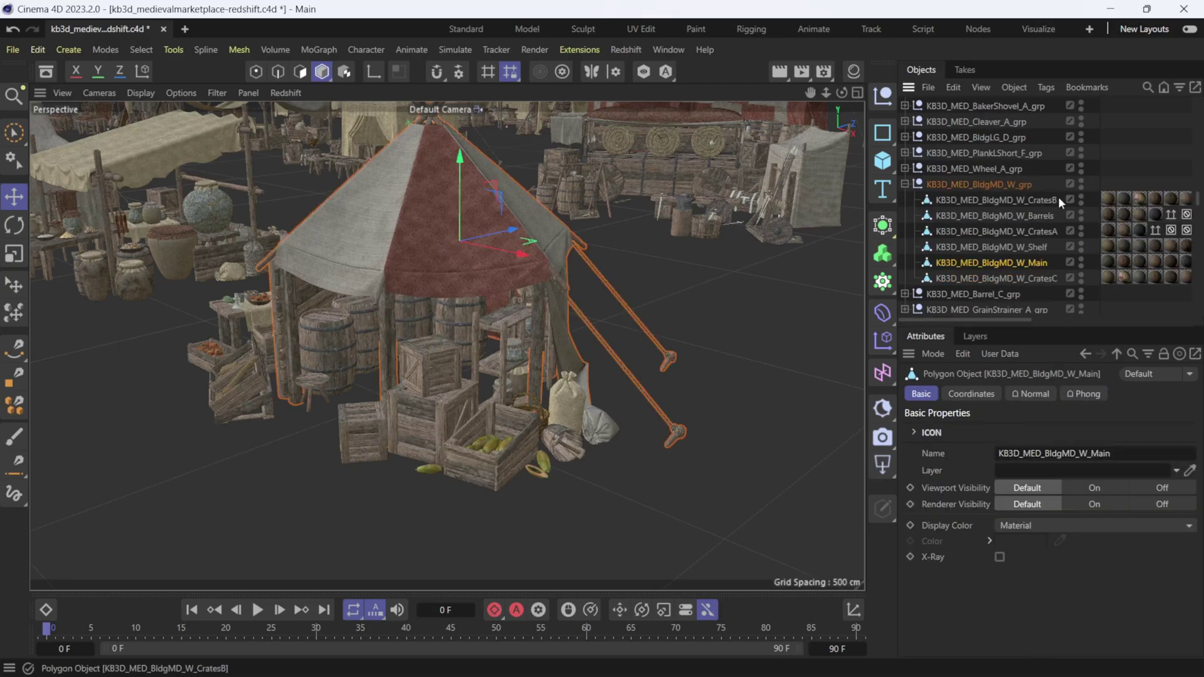
click(1109, 199)
Show the scene materials and view KB3D_MED_WoodC's graph in an enlarged Node Editor.
click(854, 71)
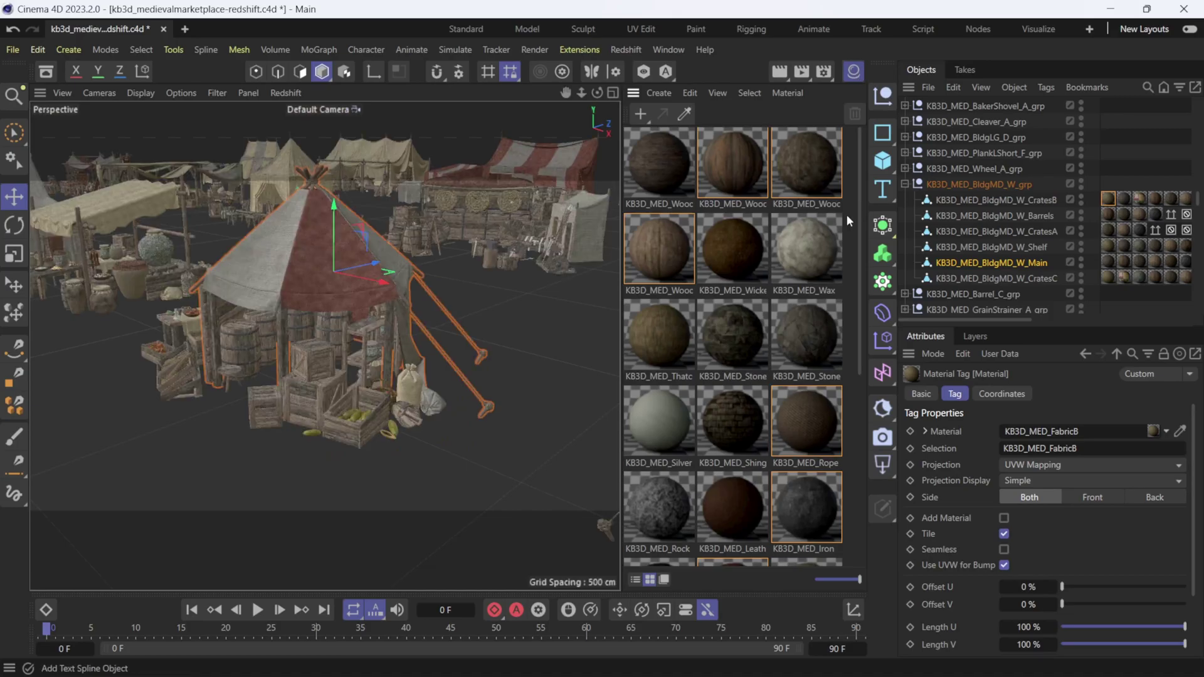
click(755, 162)
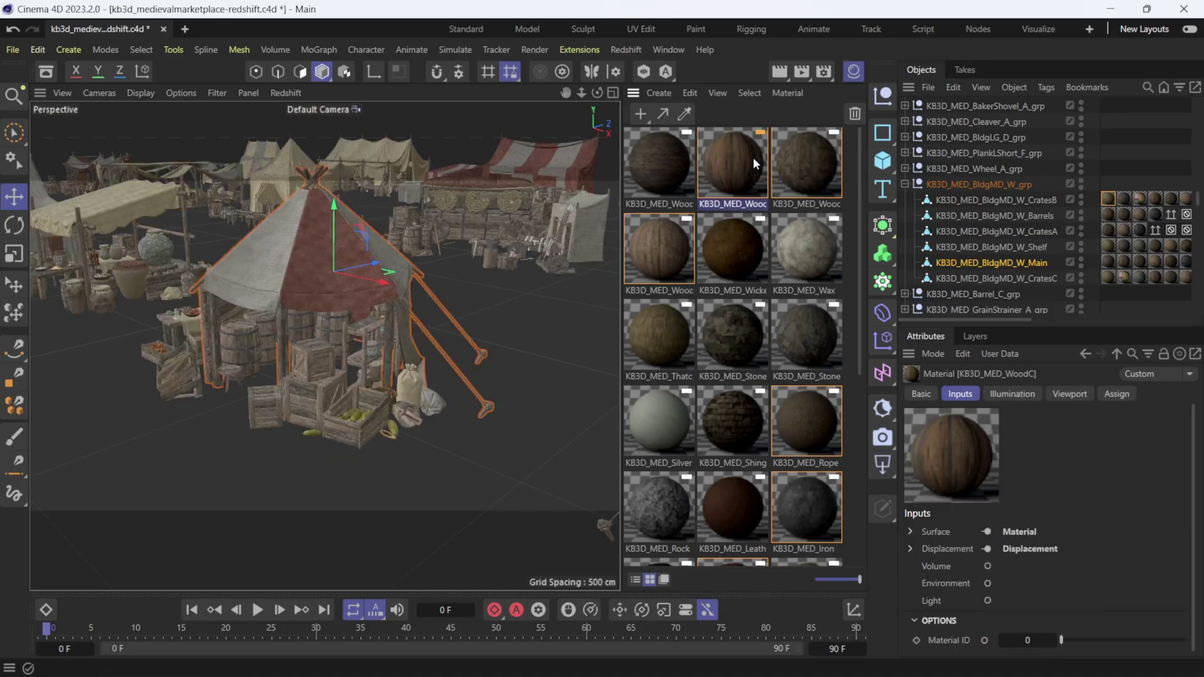
double_click(732, 156)
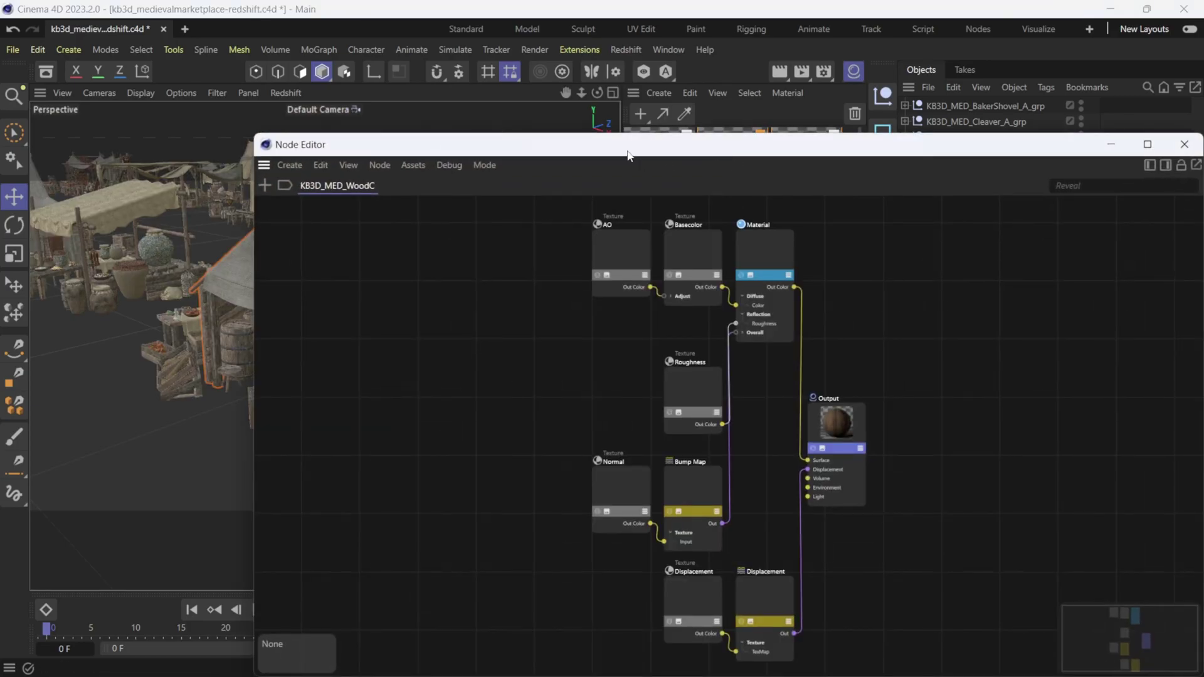
drag(627, 141, 506, 96)
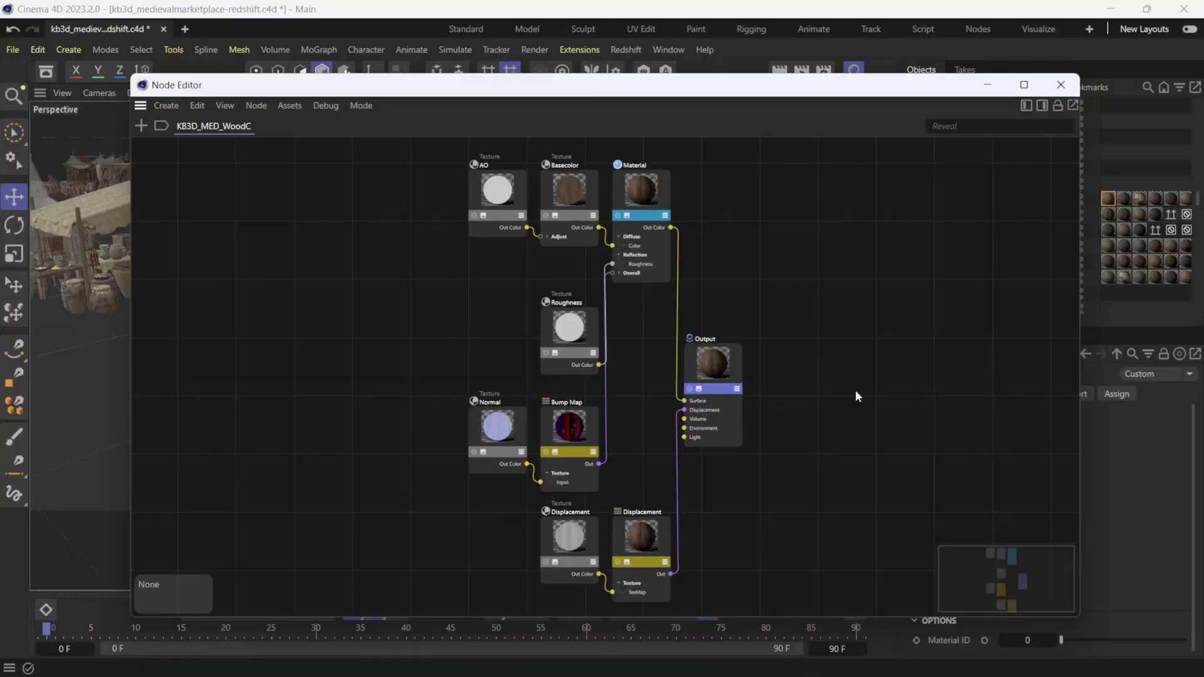
Close the Node Editor and copy the KB3D_MED_BldgMD_W_grp tent group.
click(1061, 84)
click(966, 182)
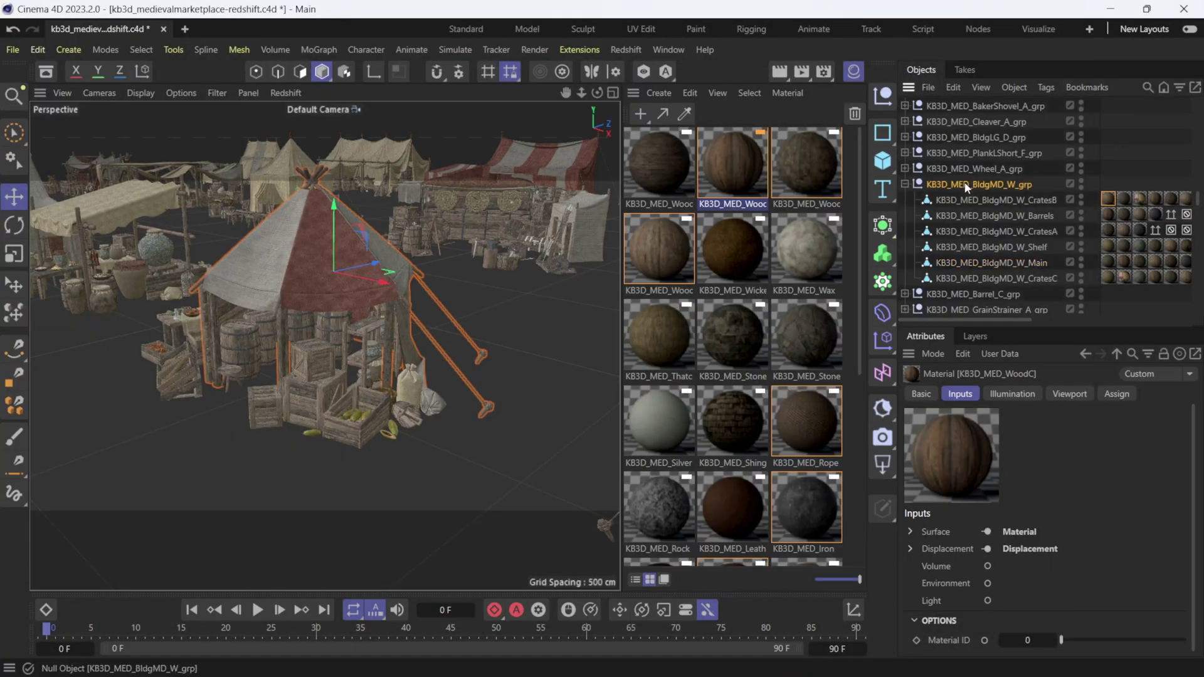
click(953, 88)
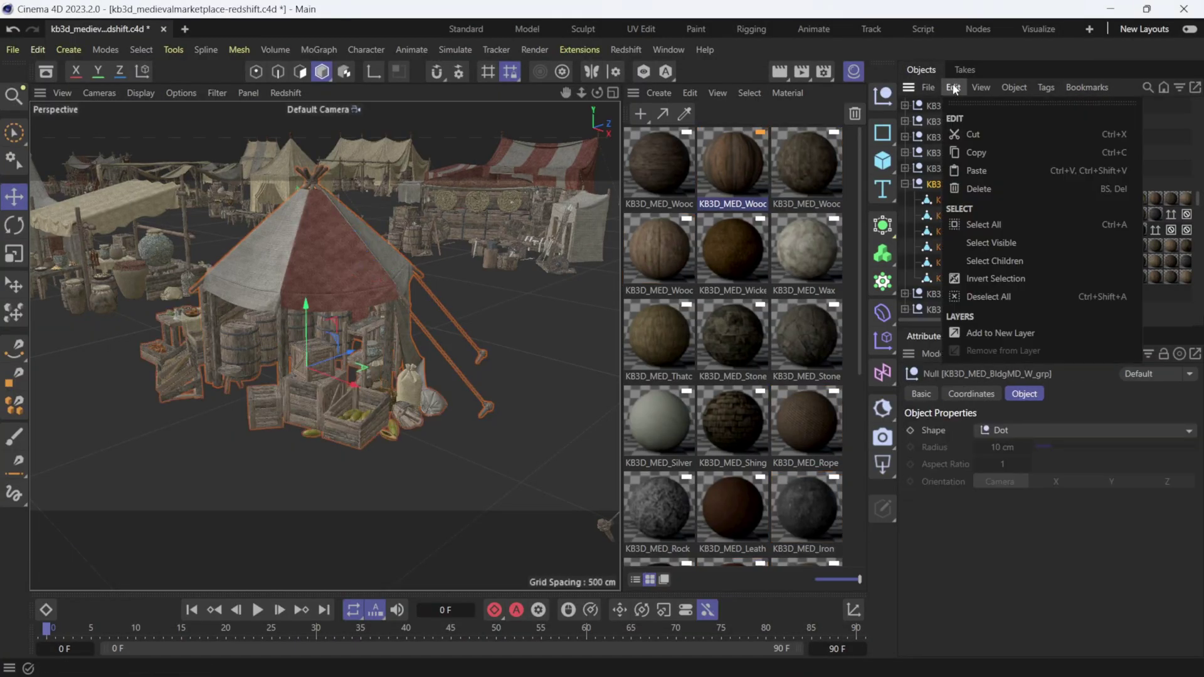
click(972, 157)
Paste the tent group into a new Untitled 2 document, converting textures to absolute paths.
click(185, 29)
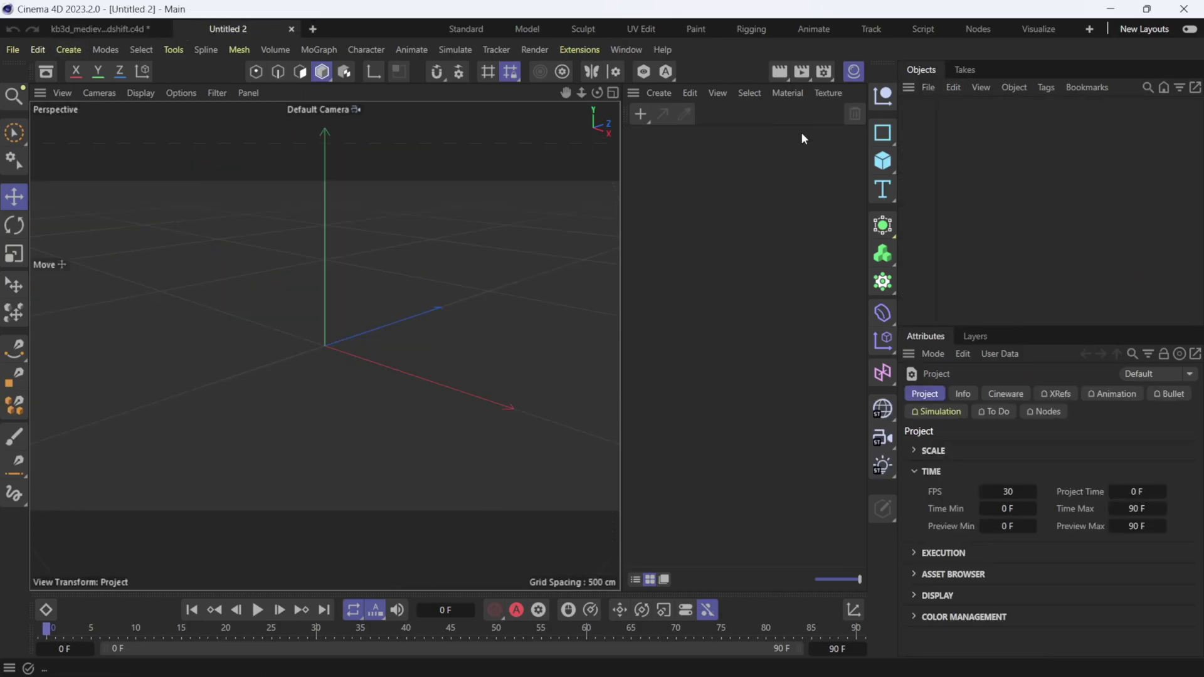
click(943, 88)
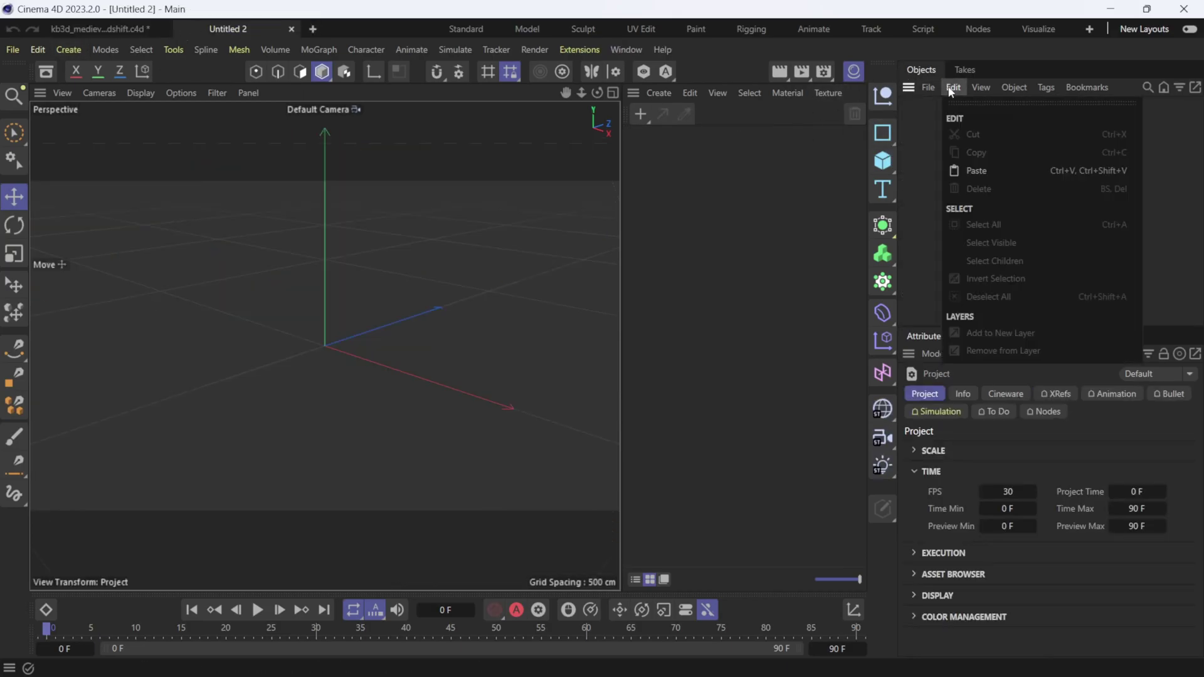
click(980, 166)
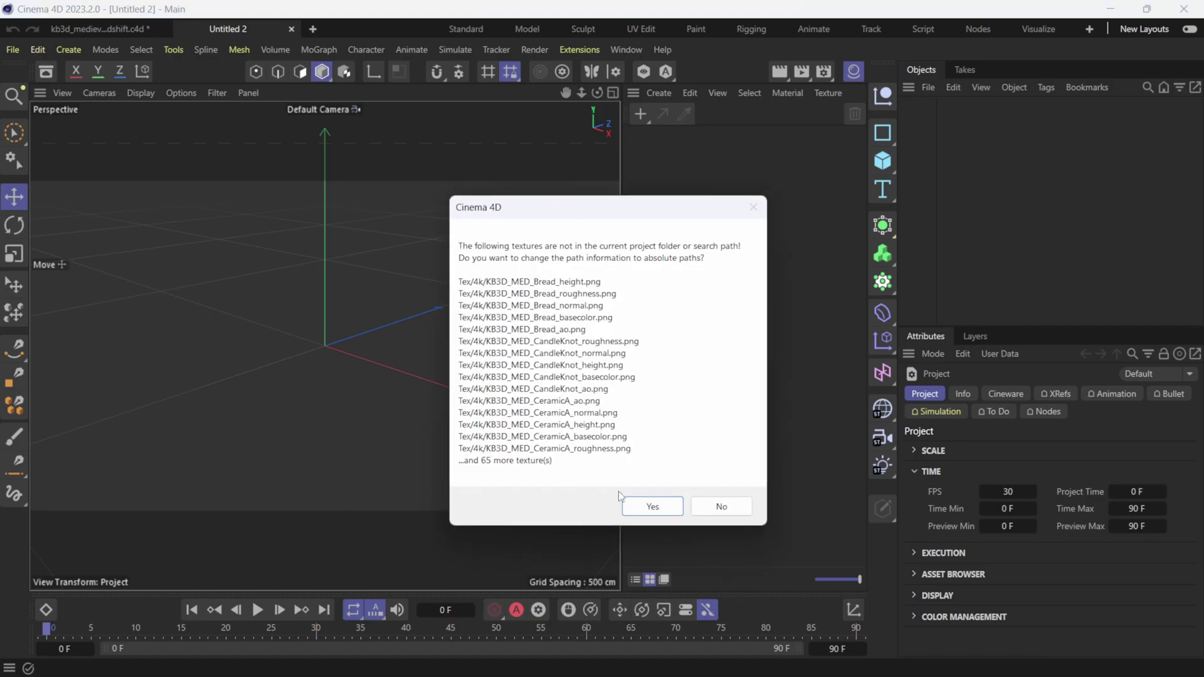
click(651, 505)
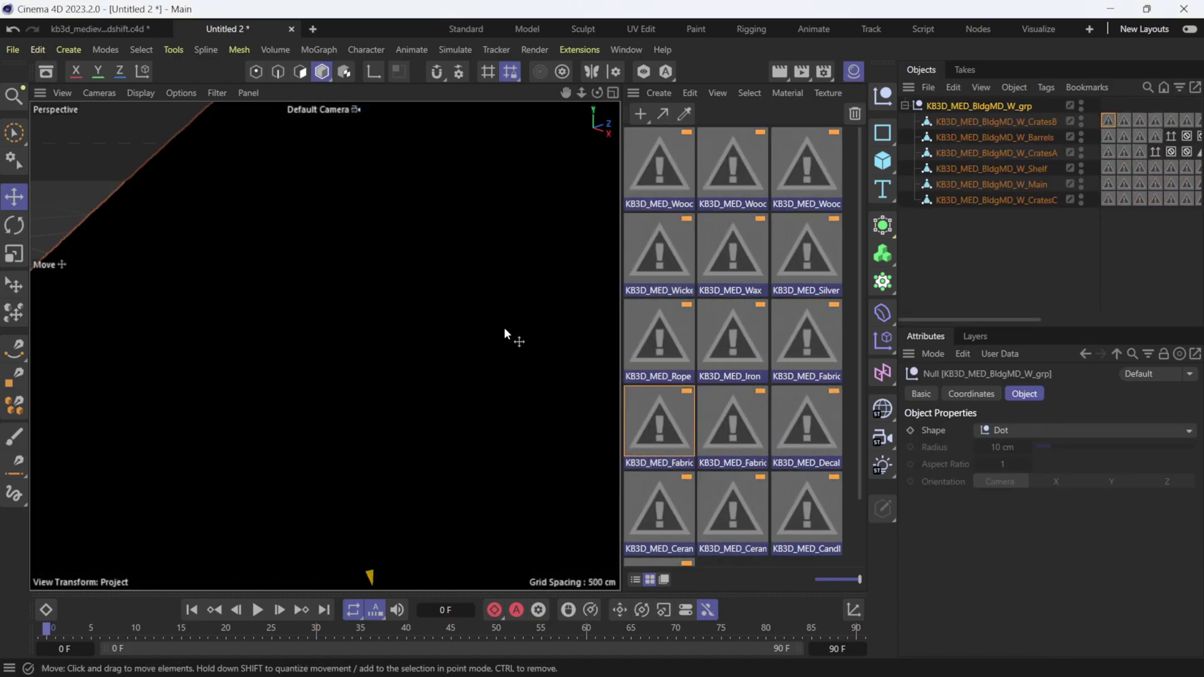
Frame the pasted tent with H, widen the 3D view, and glance at Render Settings.
key(h)
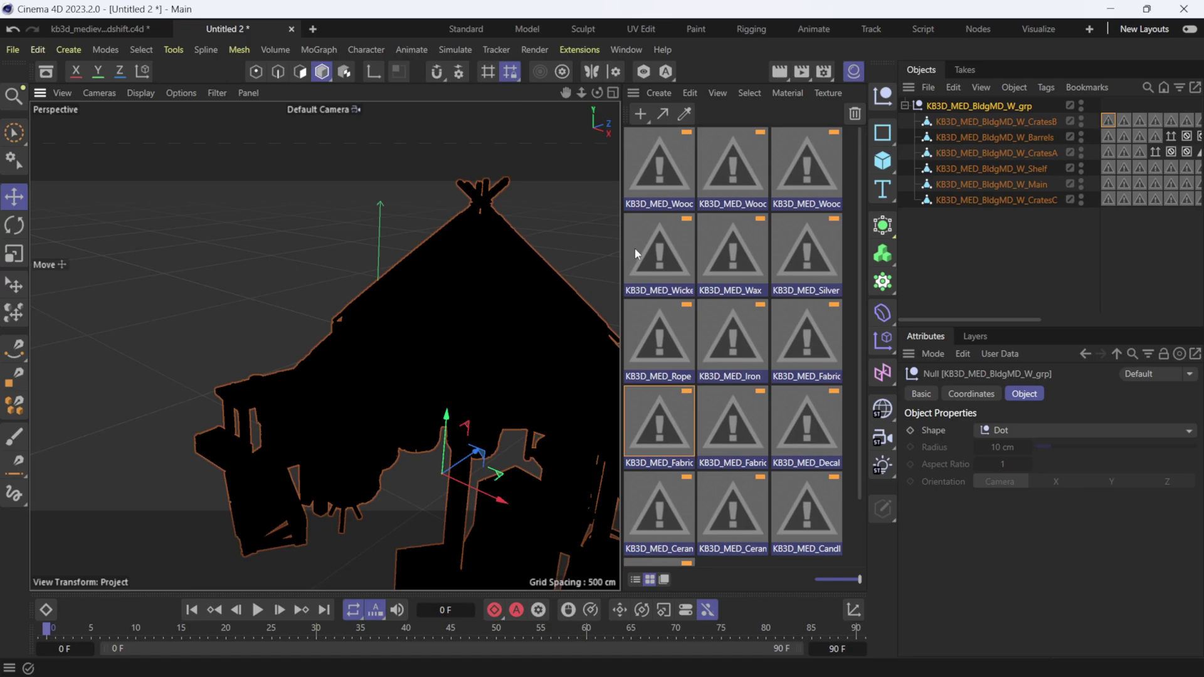
drag(622, 248, 671, 248)
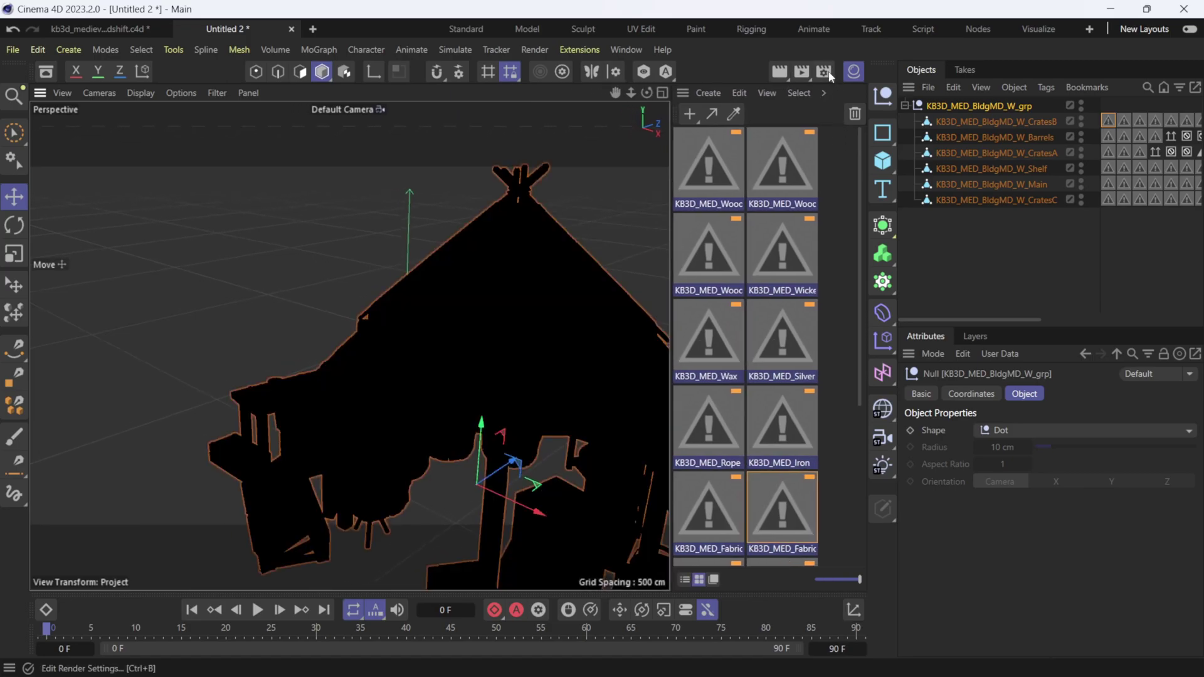
click(824, 71)
drag(826, 72, 628, 60)
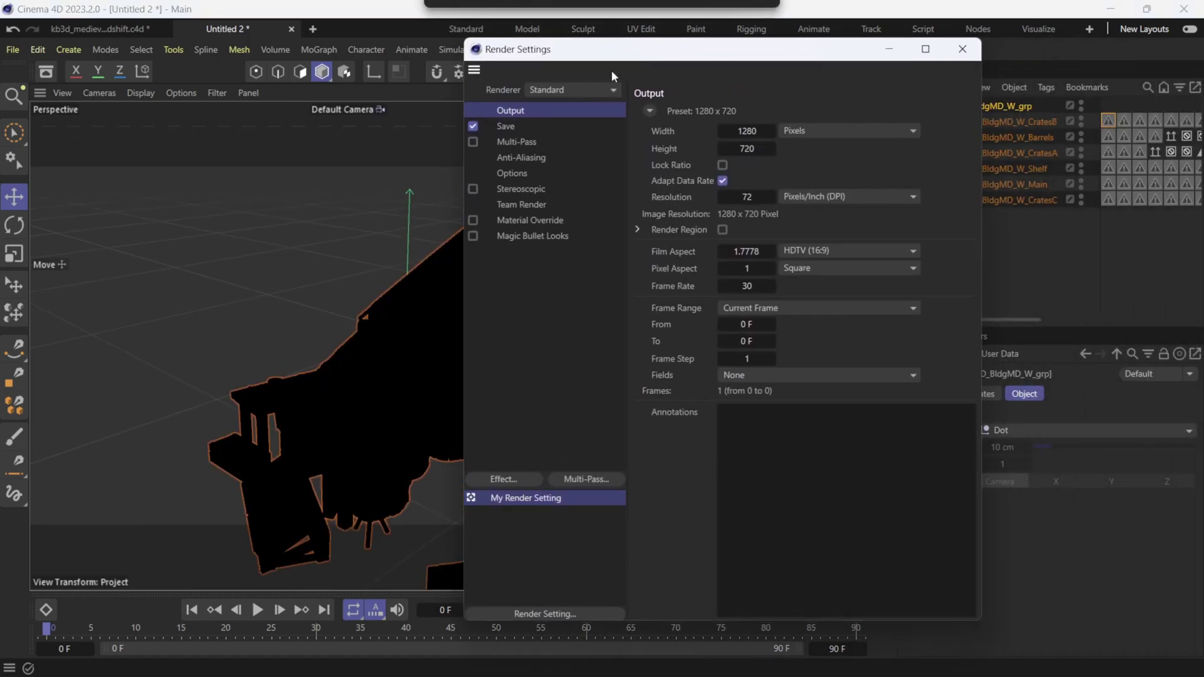
click(970, 54)
Inspect the KB3D_MED_WoodC material's settings.
click(711, 182)
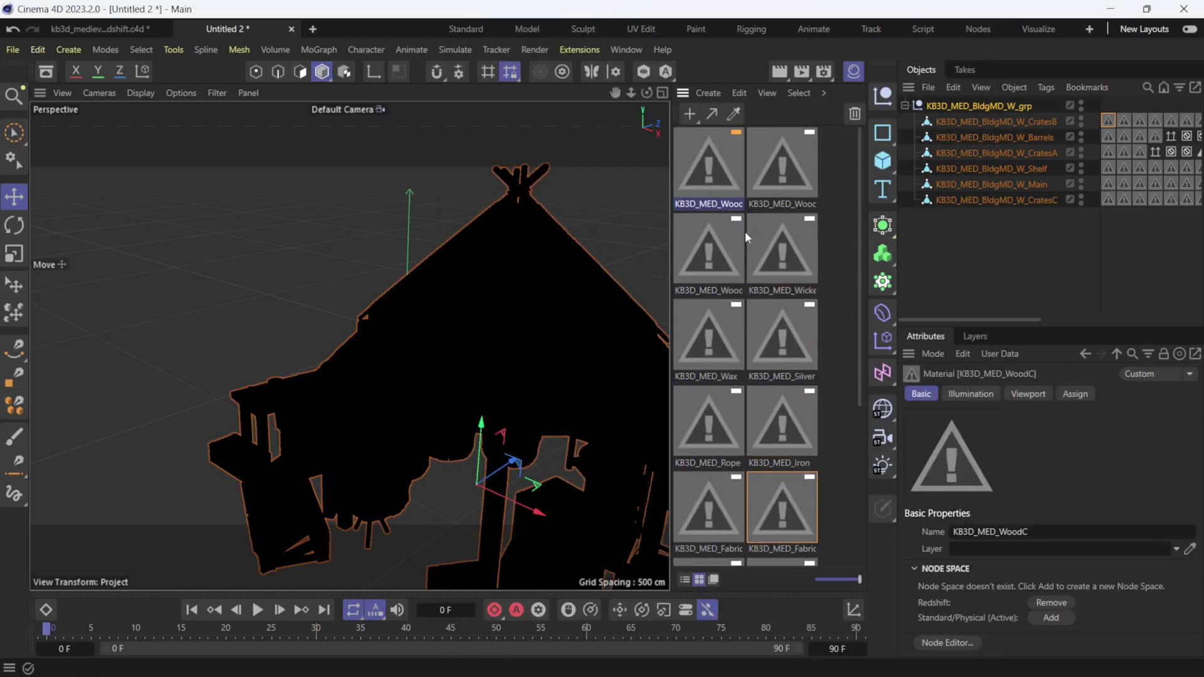
double_click(698, 169)
drag(878, 95, 603, 106)
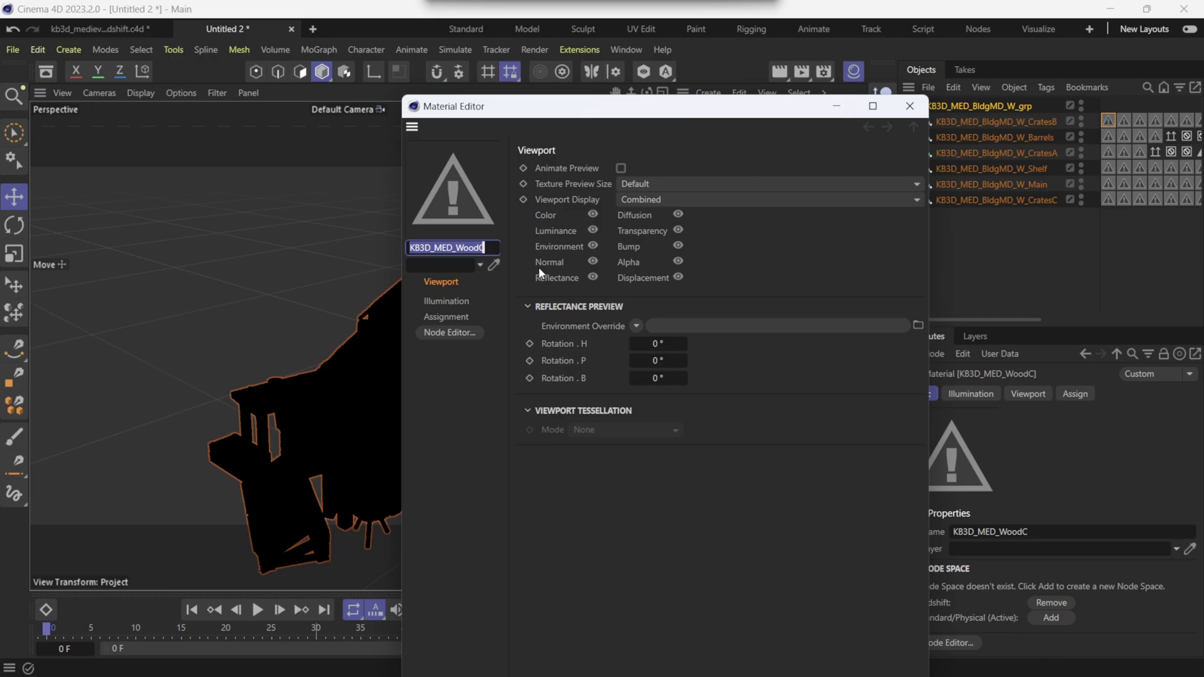
click(910, 105)
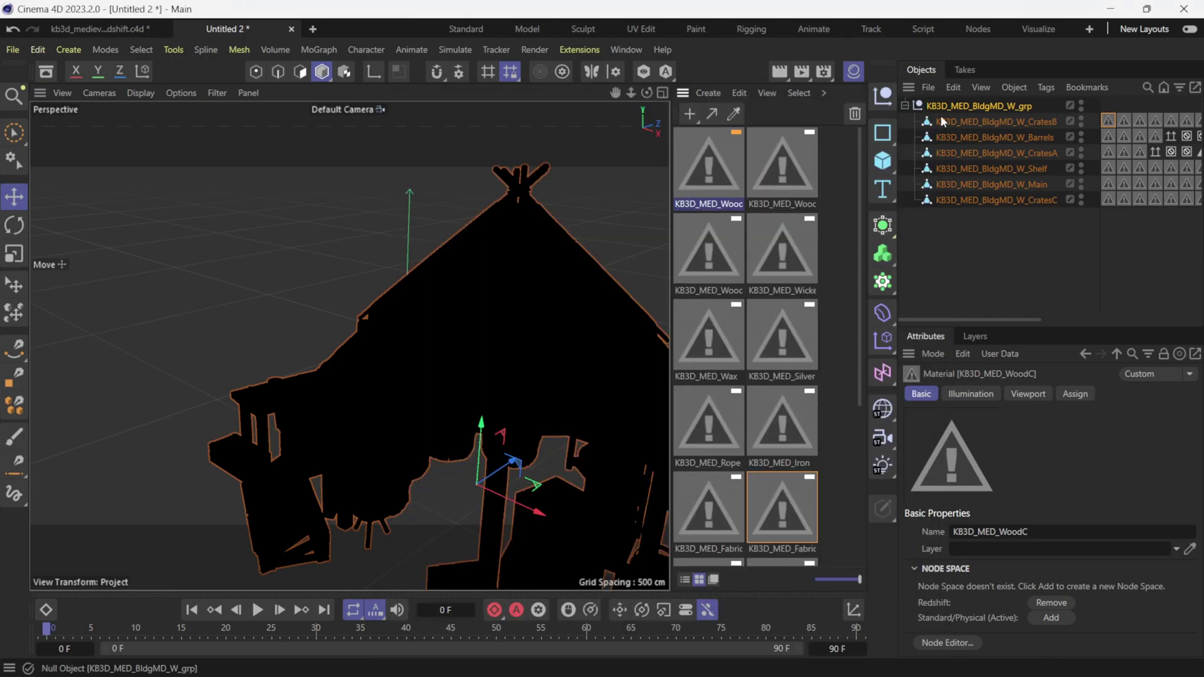
Set the document's renderer to Redshift in Render Settings.
drag(583, 368, 513, 334)
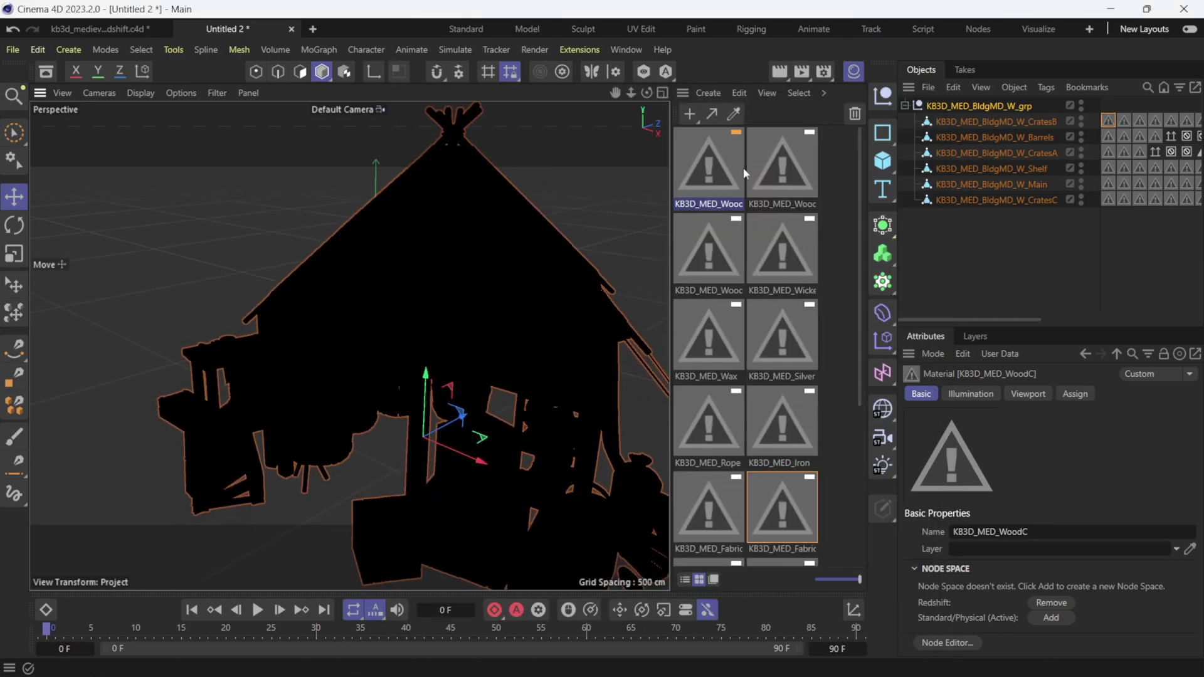
click(823, 71)
drag(758, 67, 676, 71)
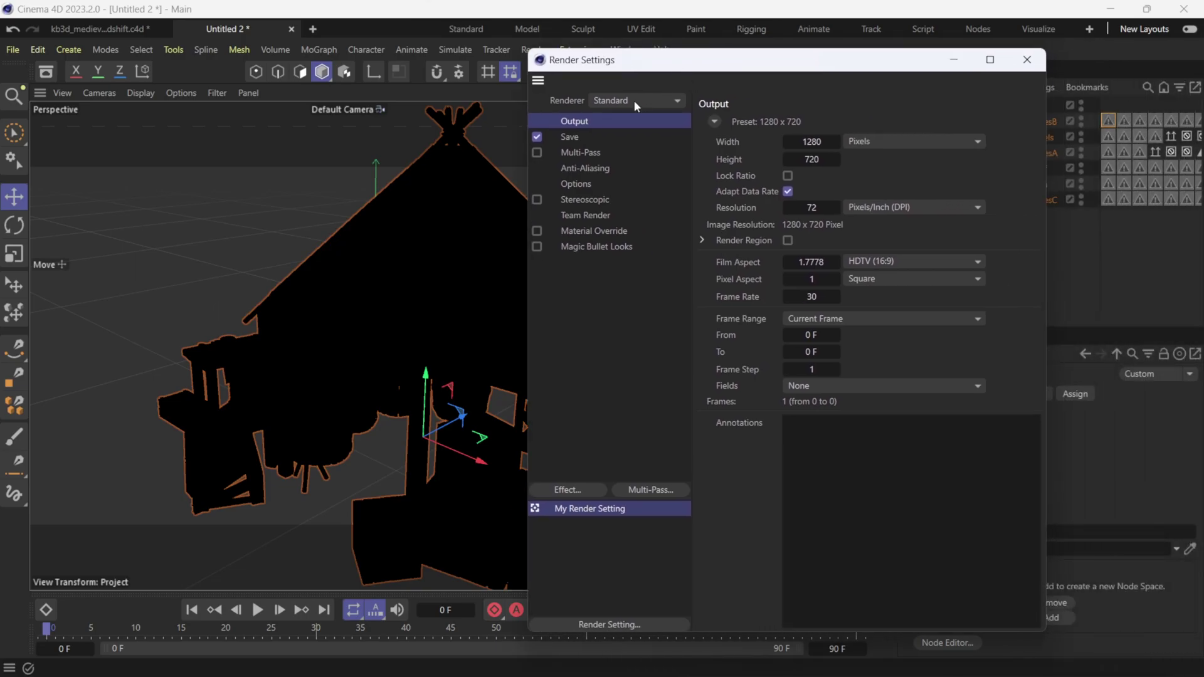
click(634, 100)
click(637, 119)
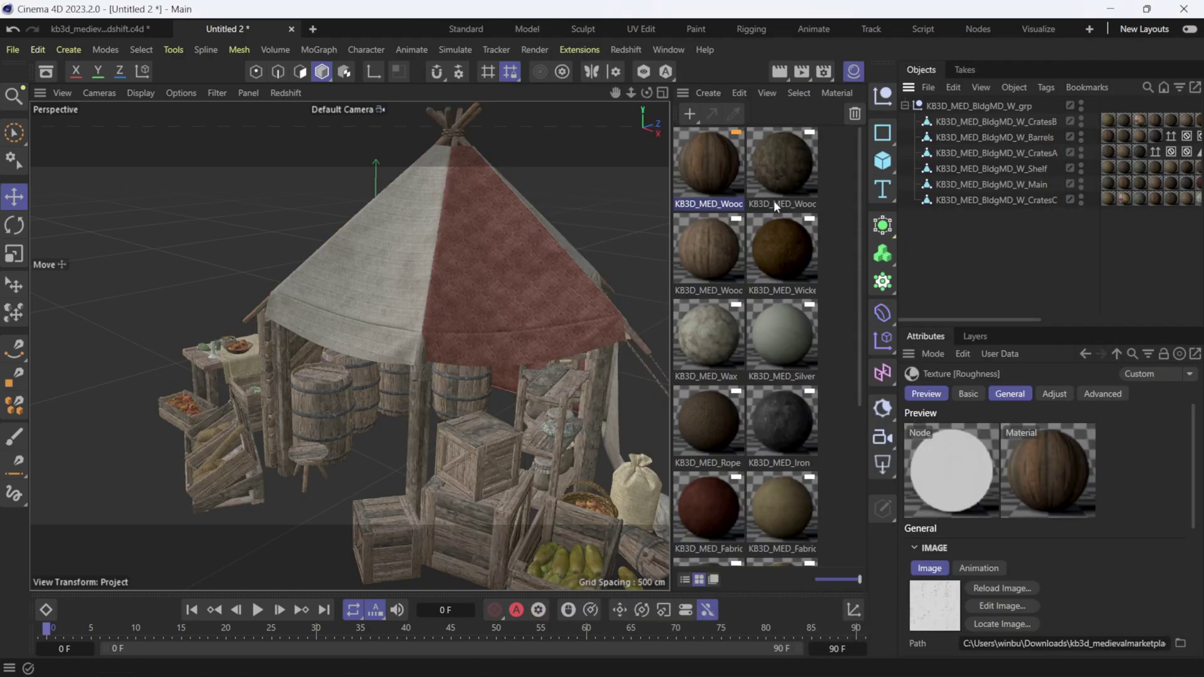
Review KB3D_MED_WoodC's node graph and confirm Redshift is still the renderer.
double_click(716, 169)
drag(724, 145, 580, 66)
scroll(694, 270, down, 2)
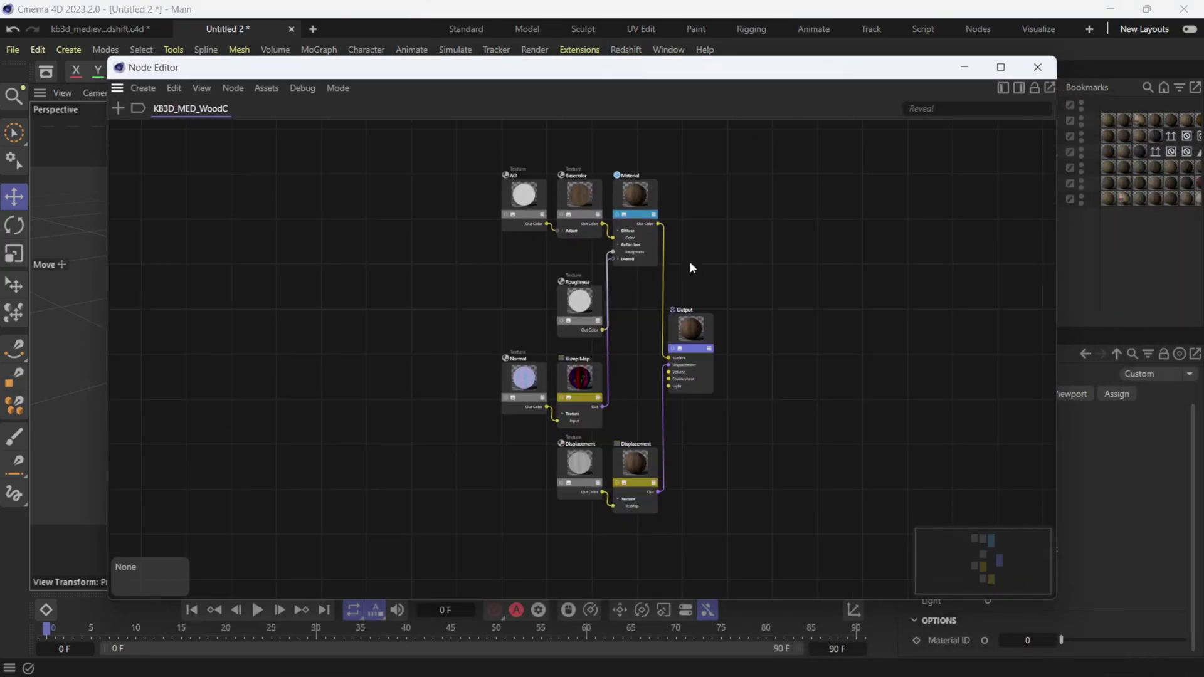
scroll(690, 261, up, 2)
click(1038, 68)
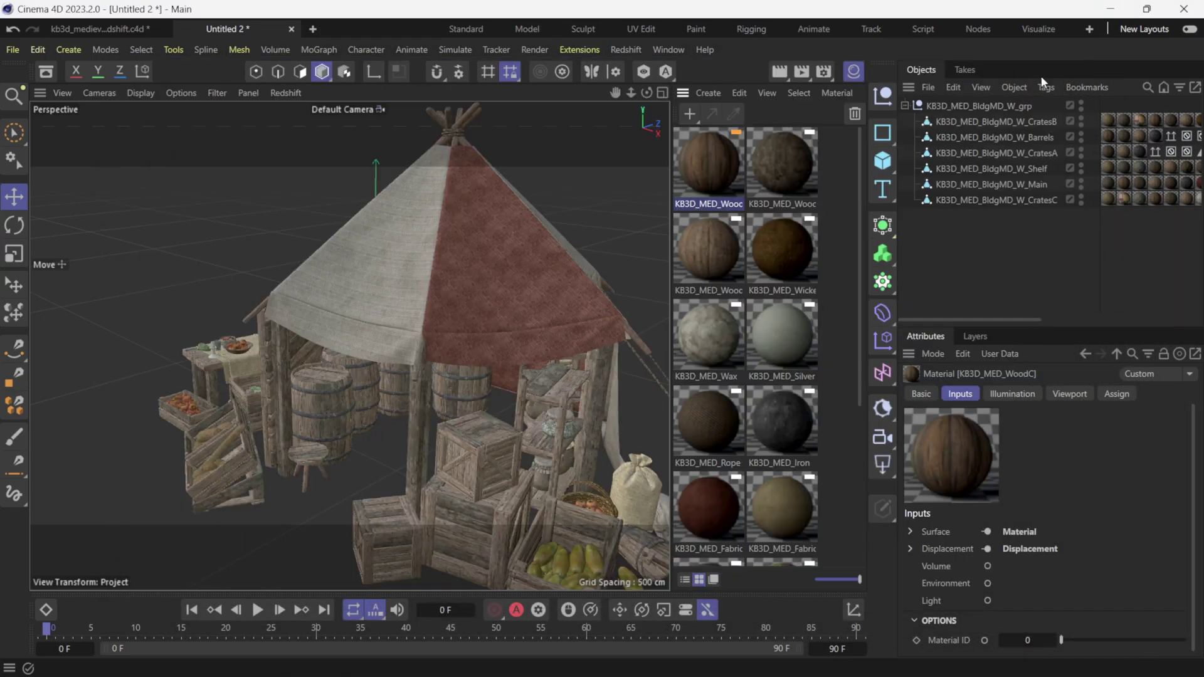
click(823, 70)
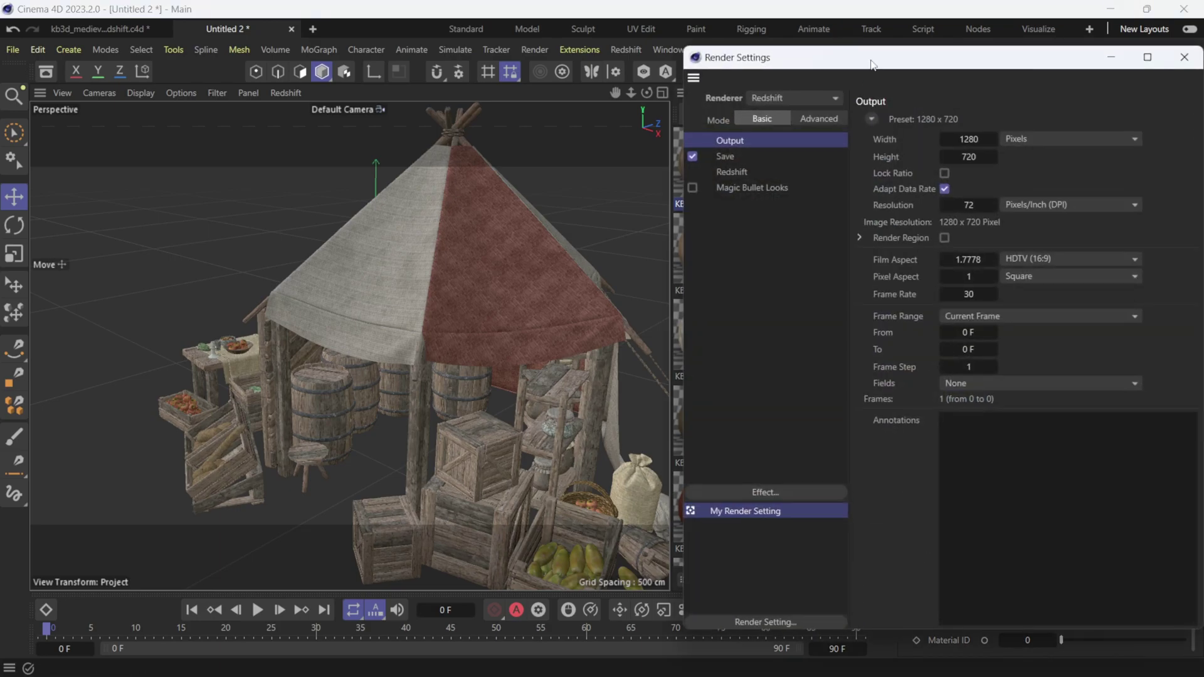
click(1184, 57)
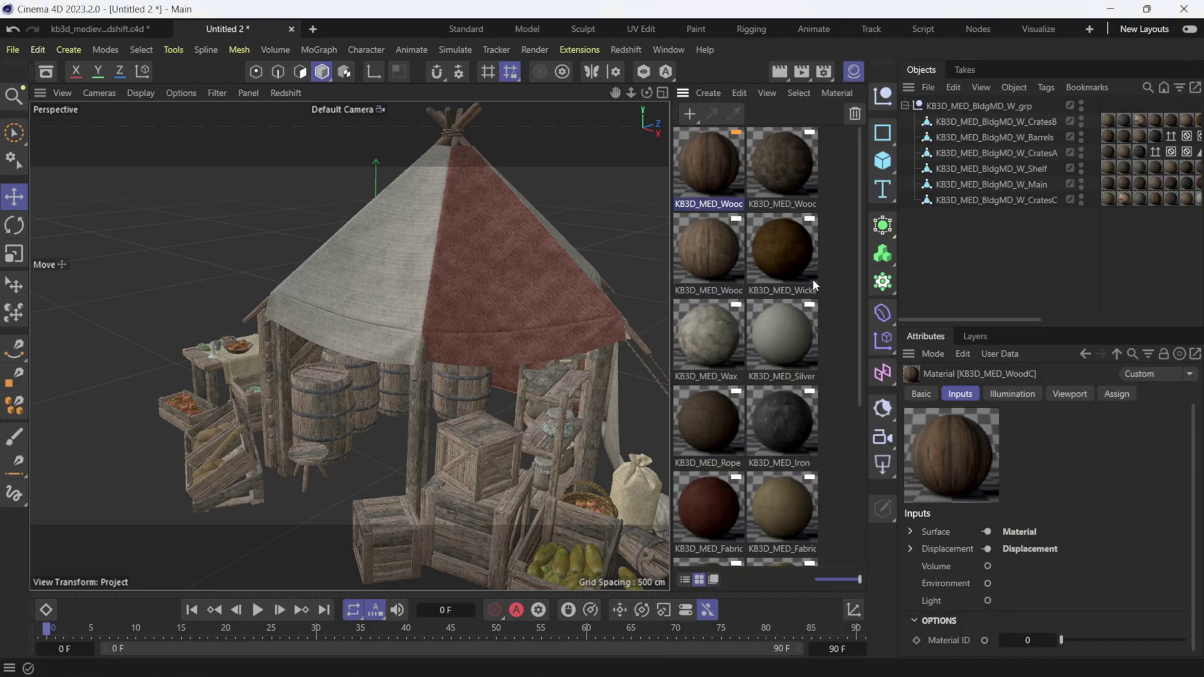
Turn on Save Polygon Cache and Save Material Cache in the project's Cineware settings.
click(933, 266)
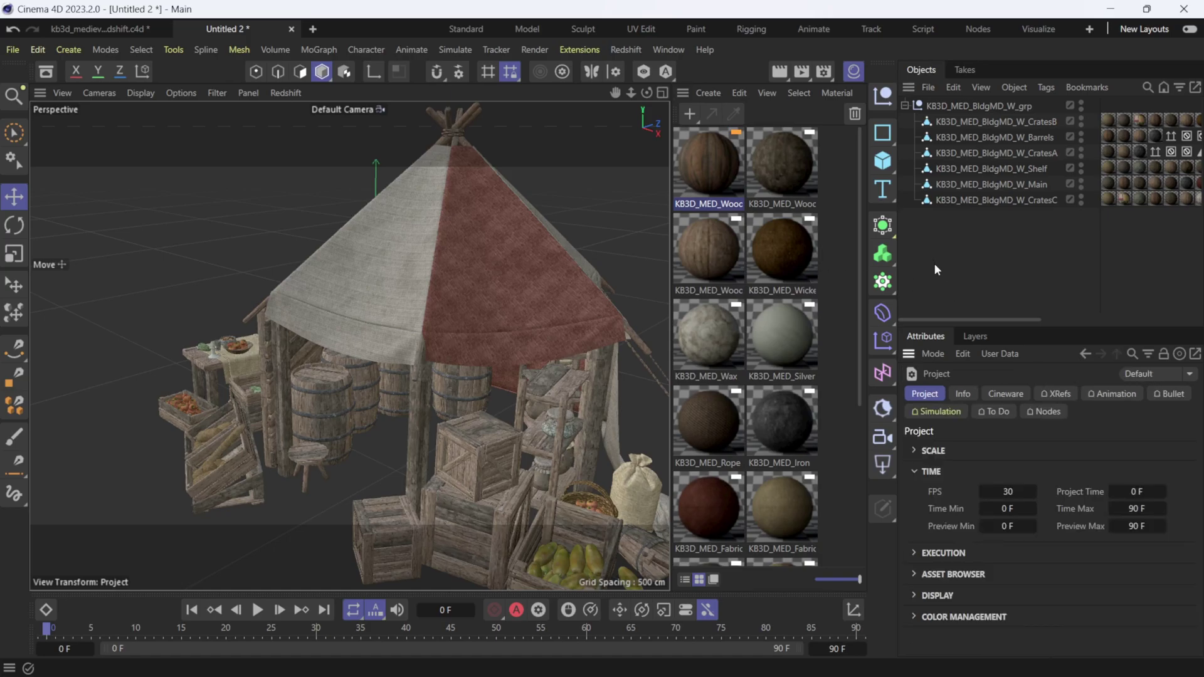
click(1005, 394)
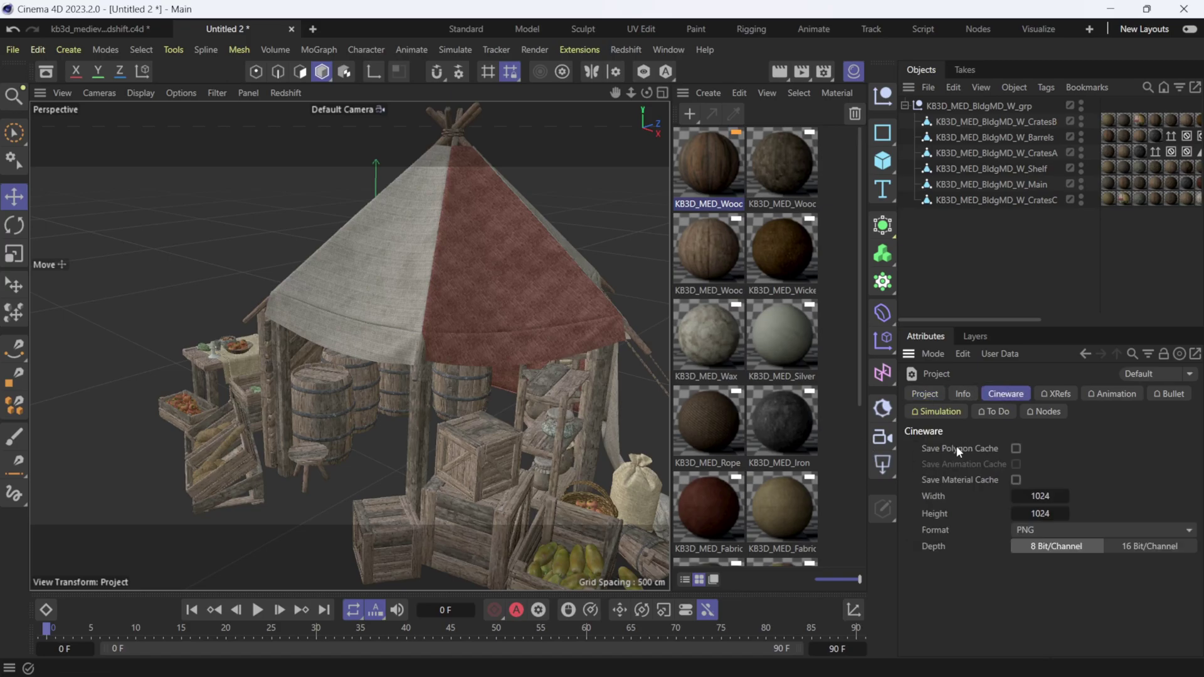
click(1017, 449)
click(1017, 480)
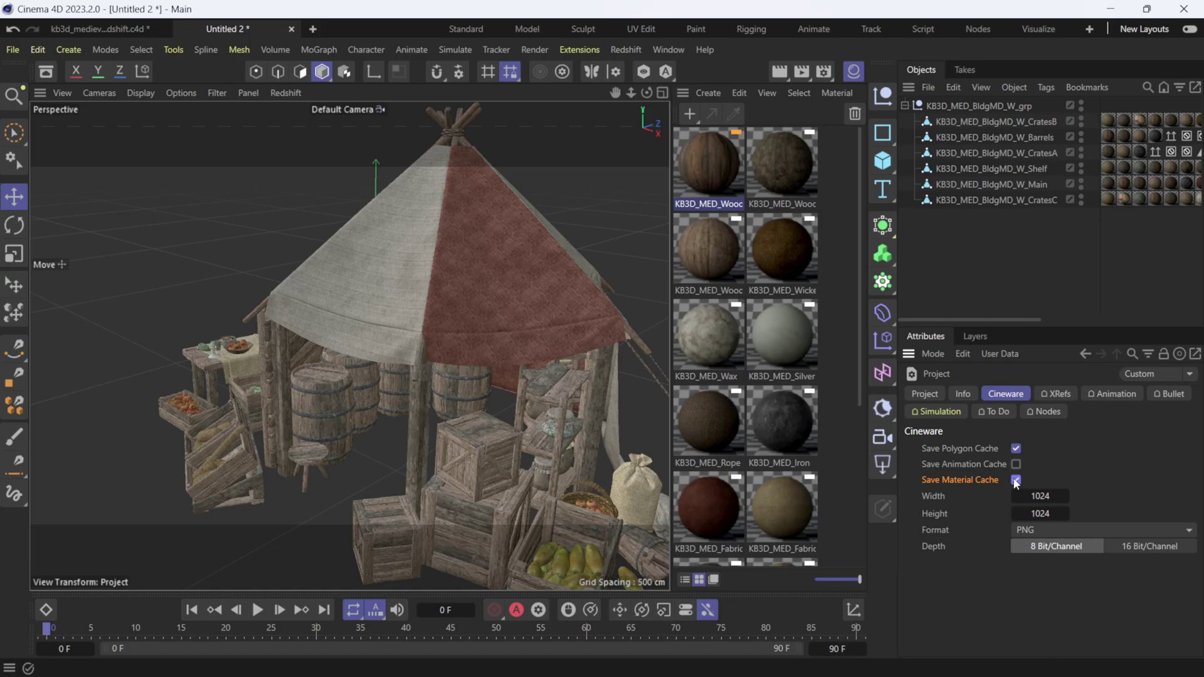
Set the Cineware cache size to 4096 × 4096 at 16 Bit/Channel.
click(1053, 497)
click(1056, 497)
key(ctrl+a)
text(4096)
key(Return)
click(1048, 514)
text(4096)
key(Return)
click(1159, 551)
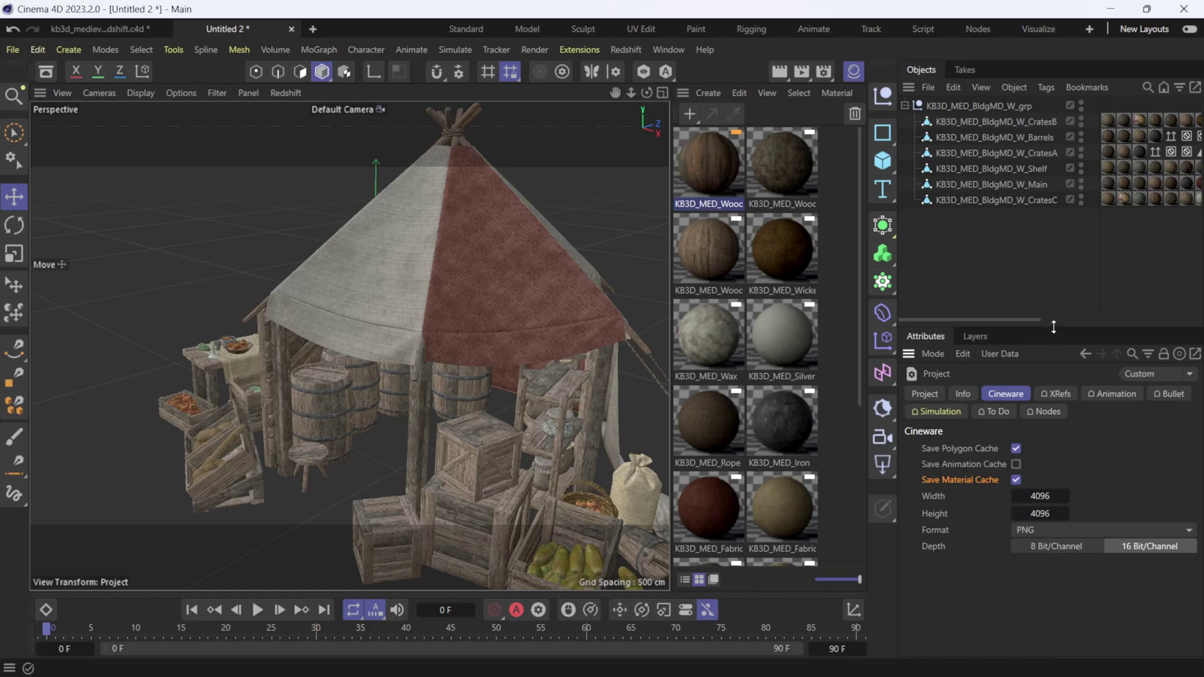
Set the timeline end frame to 1.
drag(1054, 327, 1054, 254)
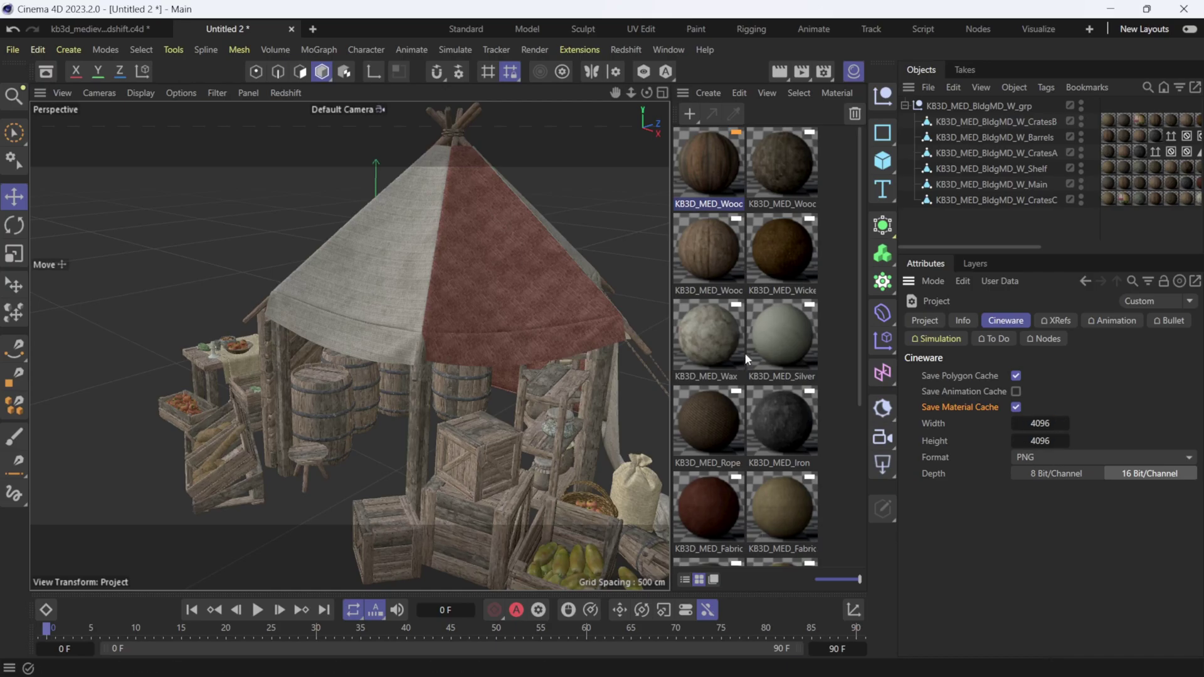
mouse_move(524, 300)
alt+mouse_down()
mouse_move(433, 271)
mouse_move(537, 304)
alt+mouse_up()
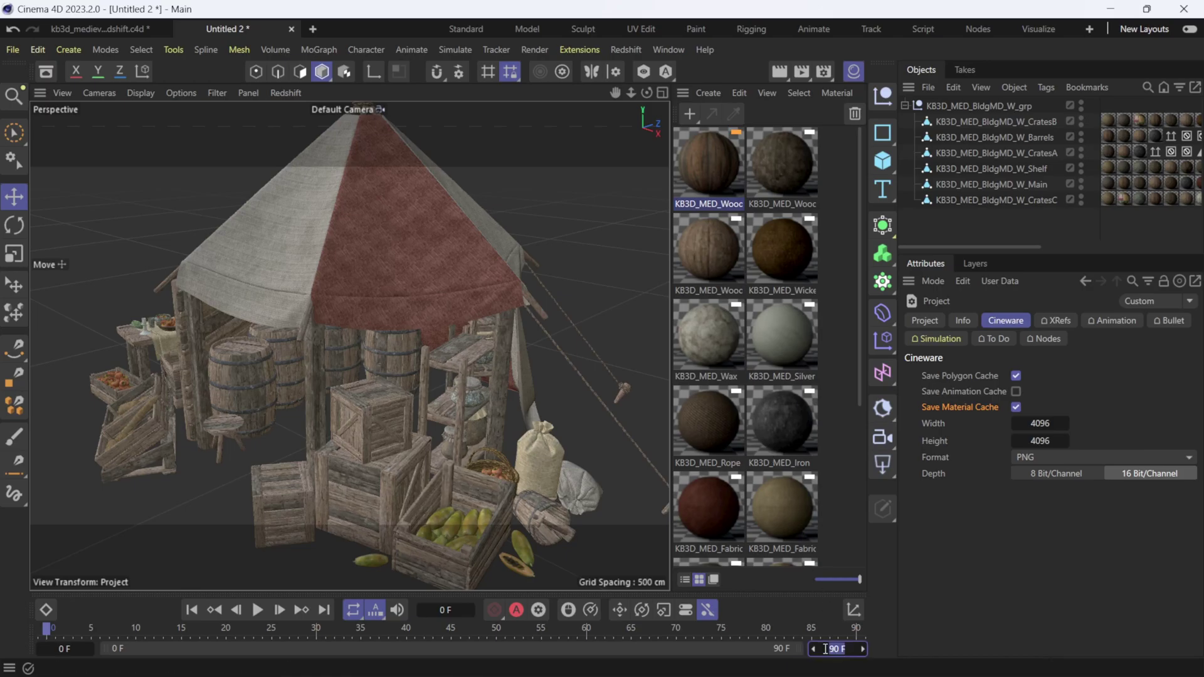
text(1)
key(Return)
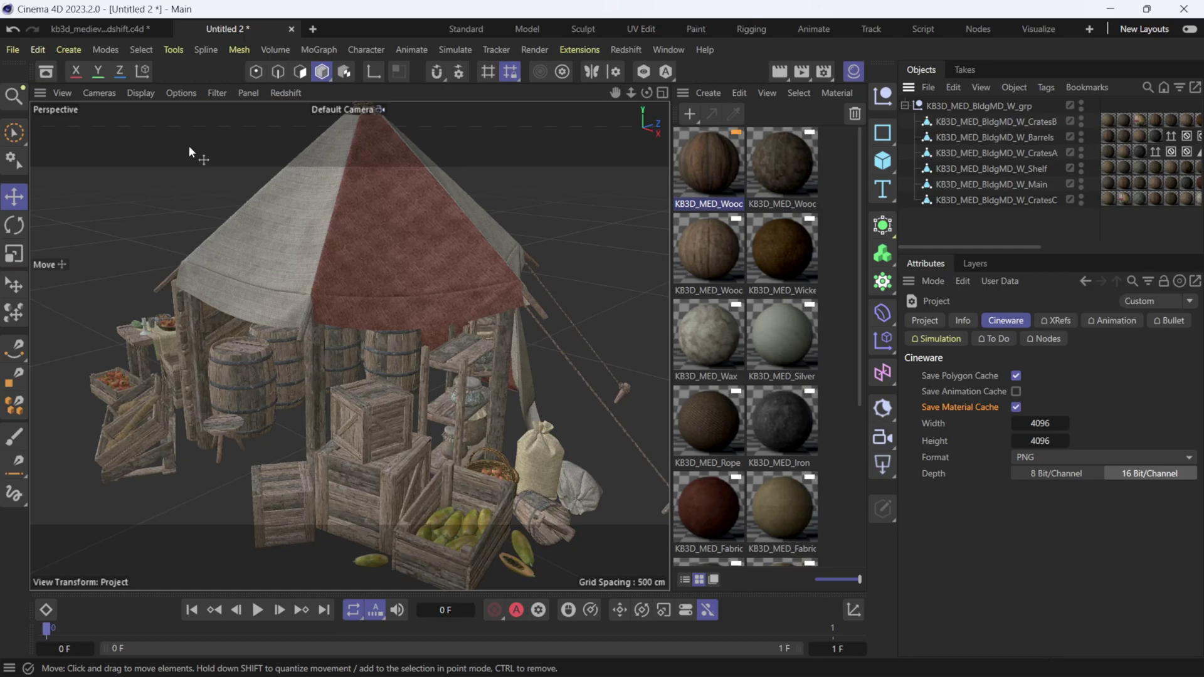
Save the tent project as UE.c4d with Save Project as.
click(12, 49)
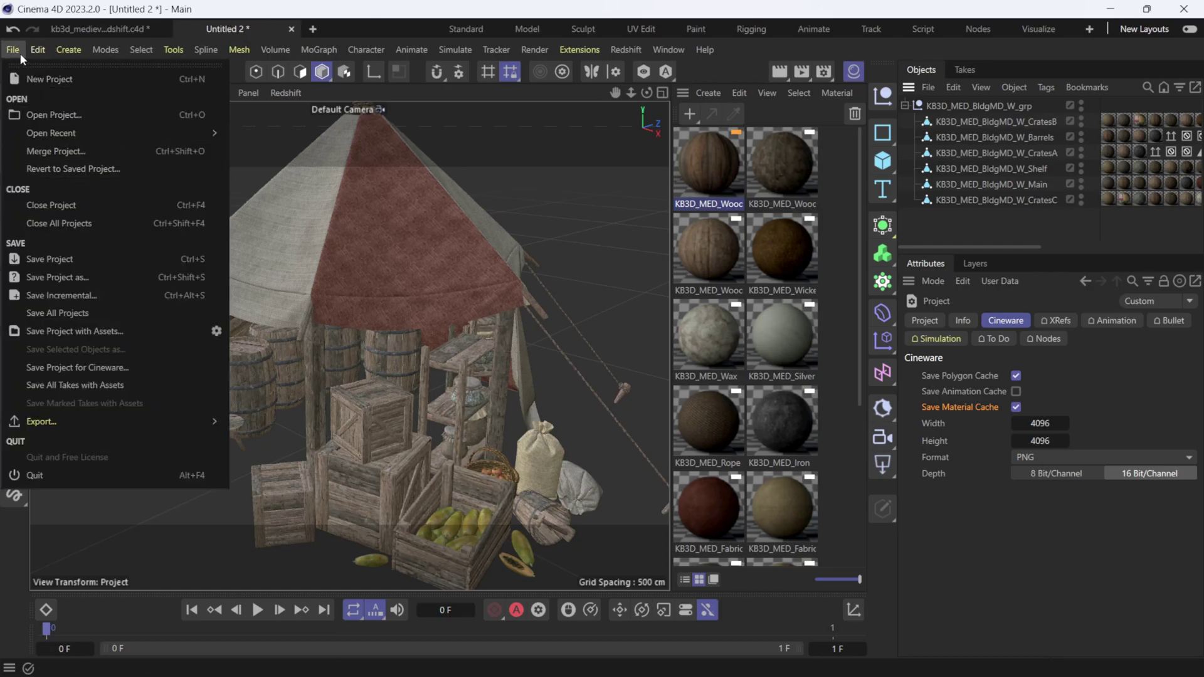
click(123, 277)
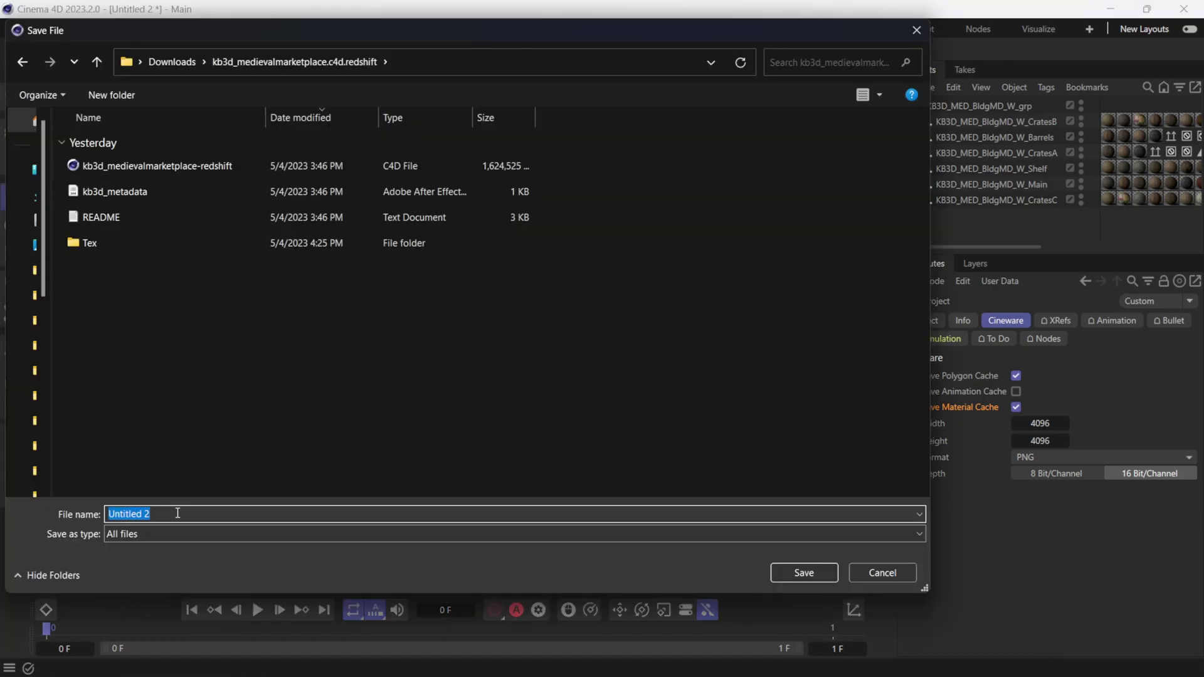
text(UE)
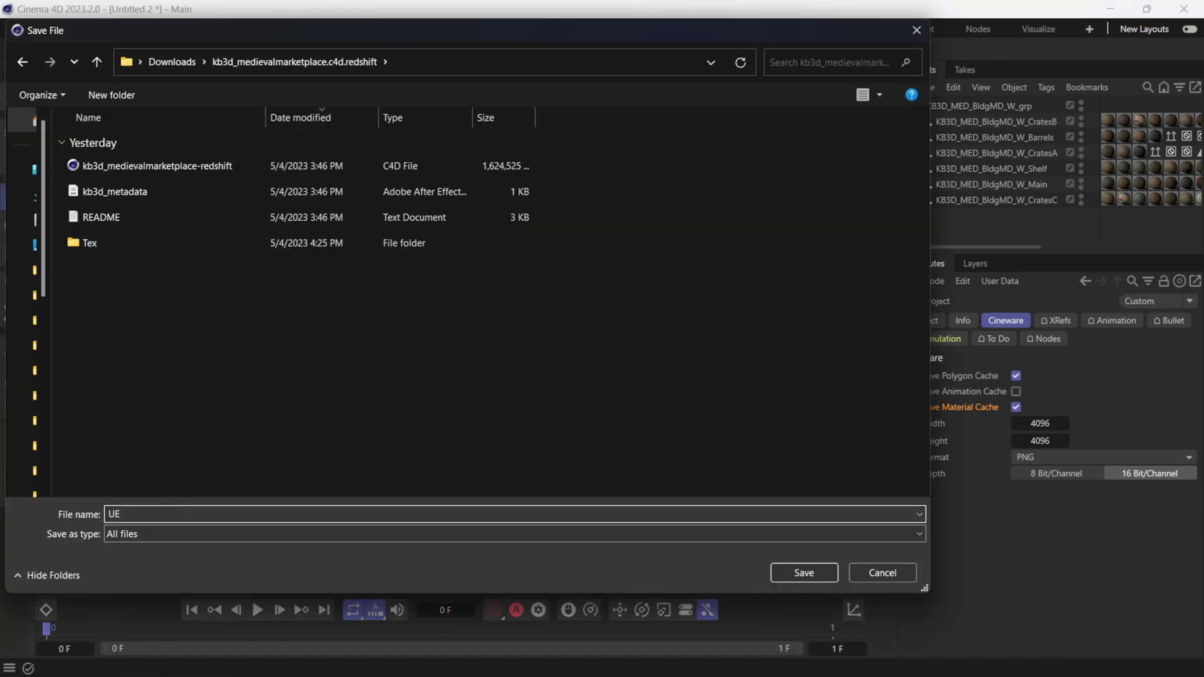
click(809, 572)
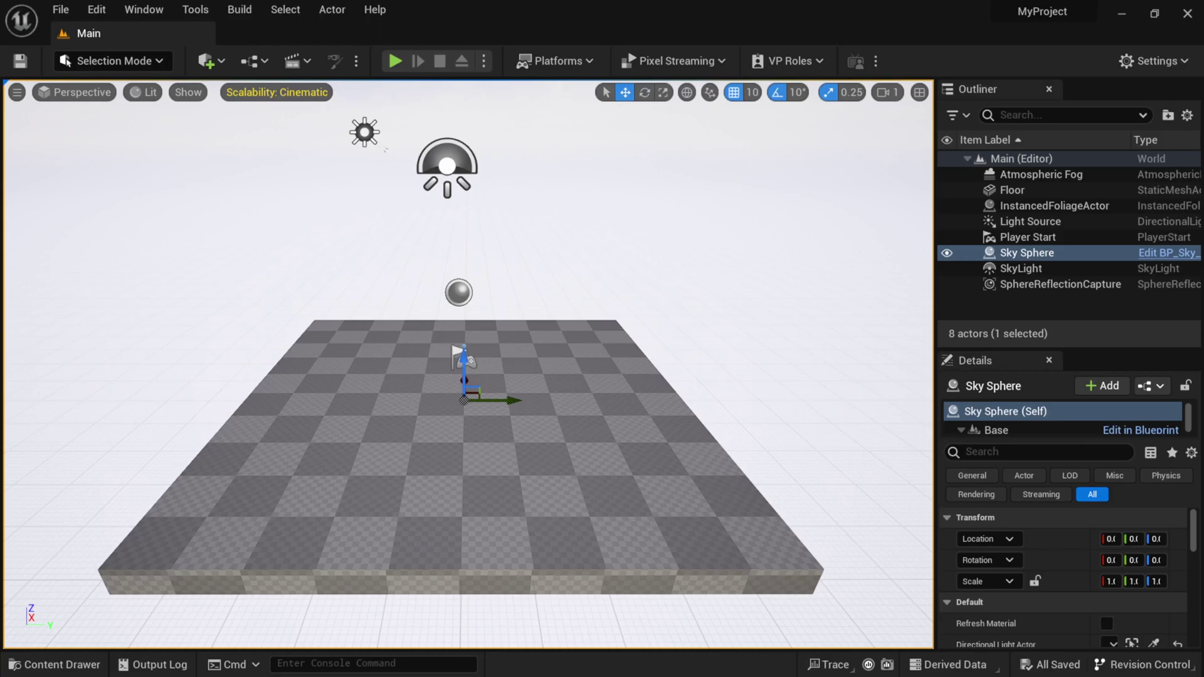
click(96, 9)
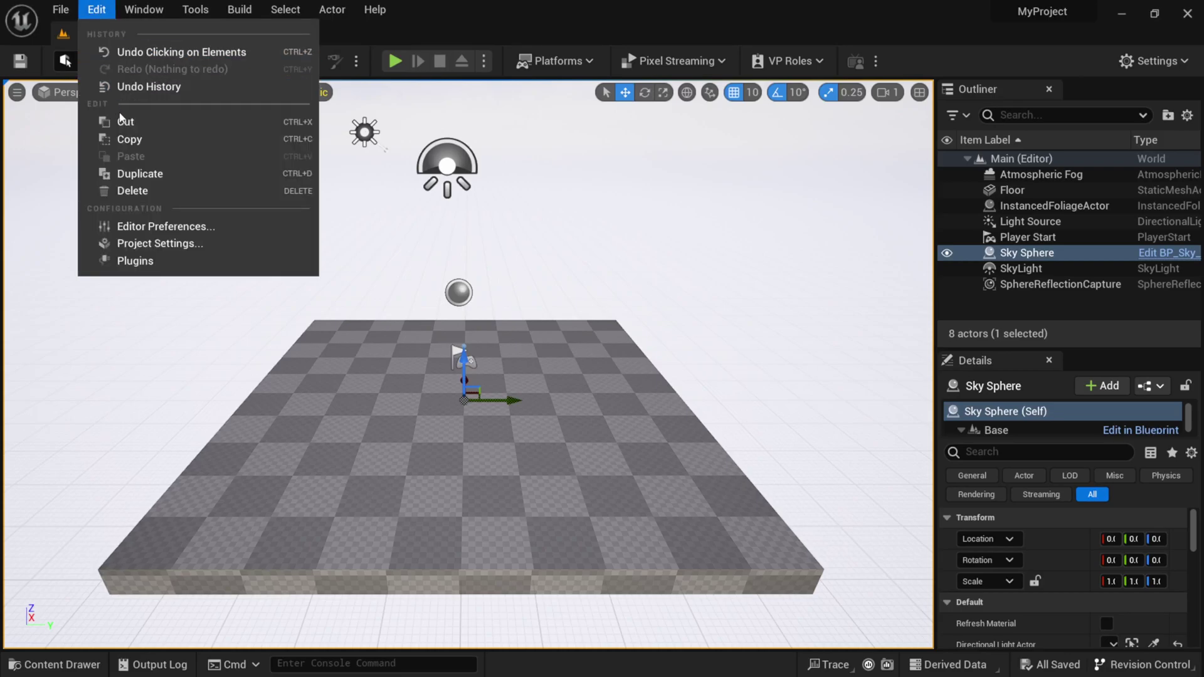
click(141, 261)
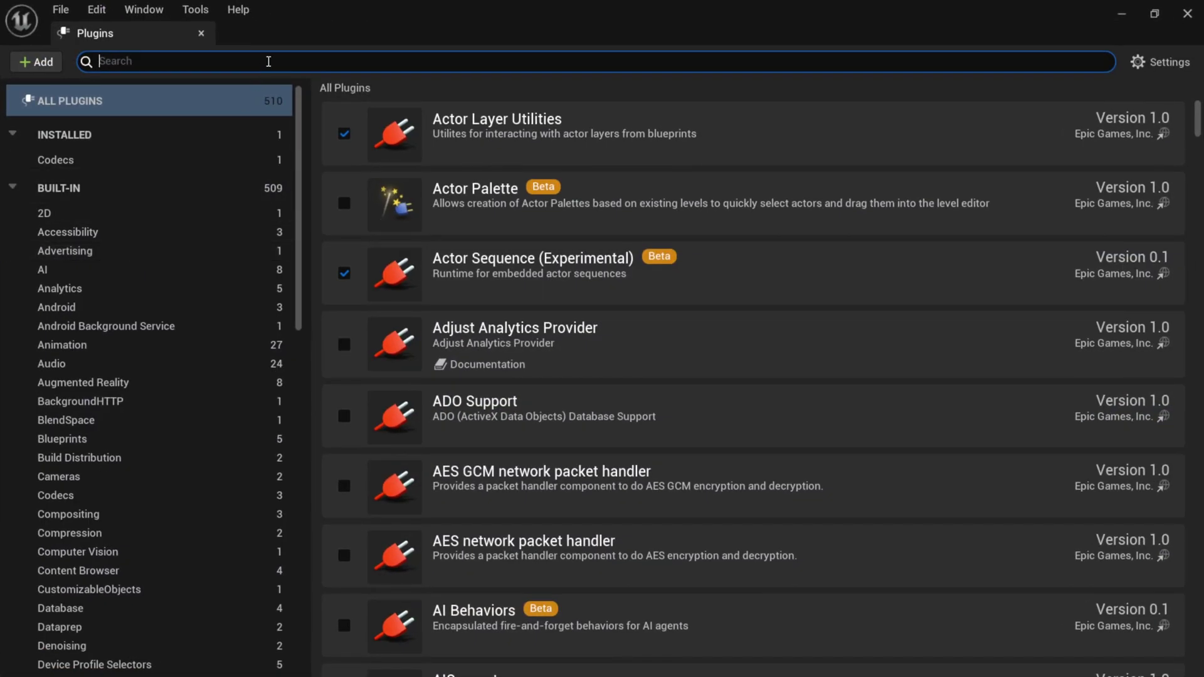
text(cinema)
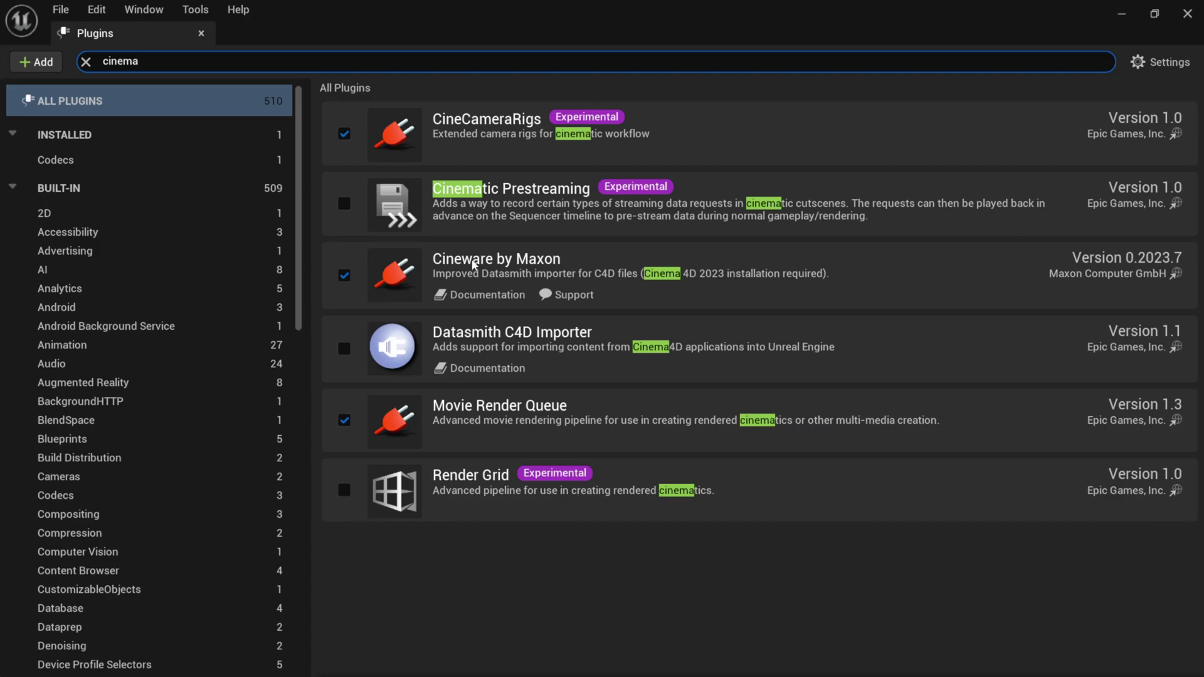
click(1187, 13)
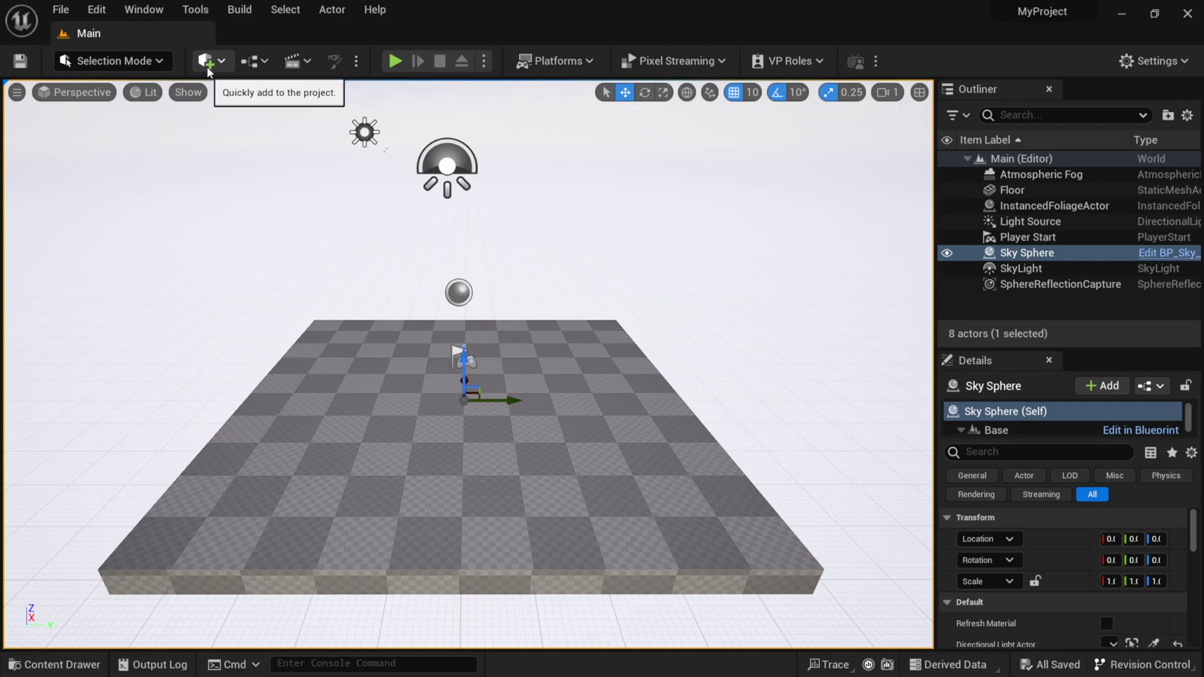
Start a Datasmith file import from Quick Add and choose the UE file.
click(208, 62)
mouse_move(257, 201)
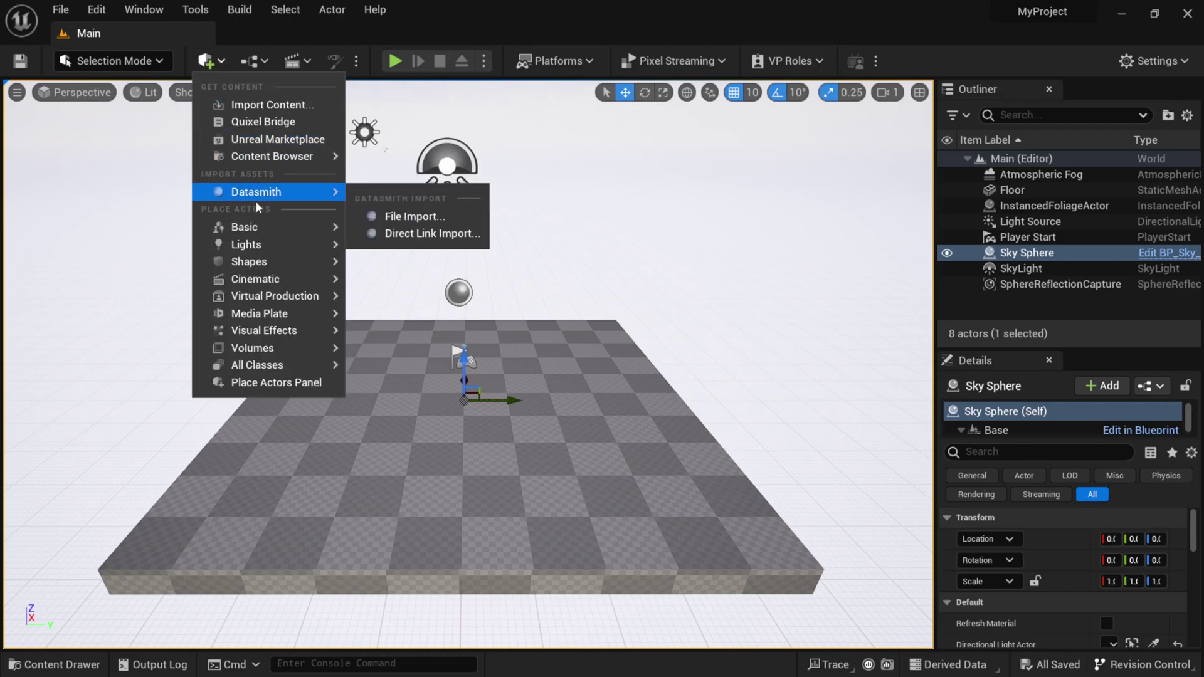
click(426, 217)
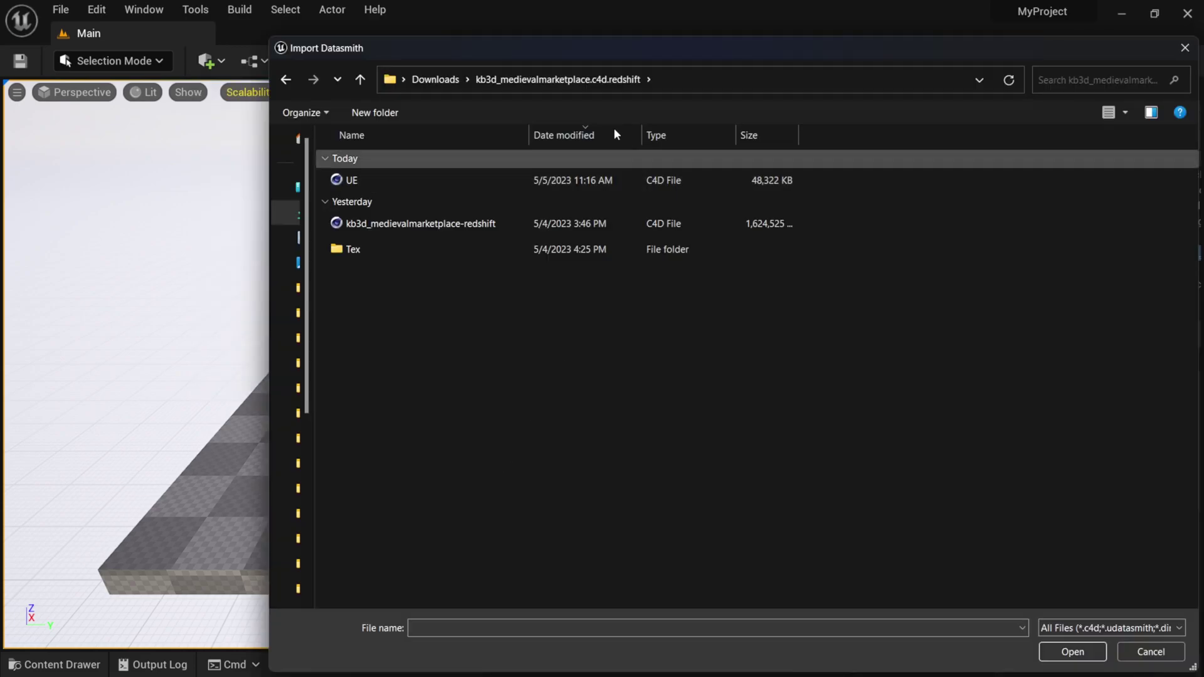
drag(616, 47, 500, 32)
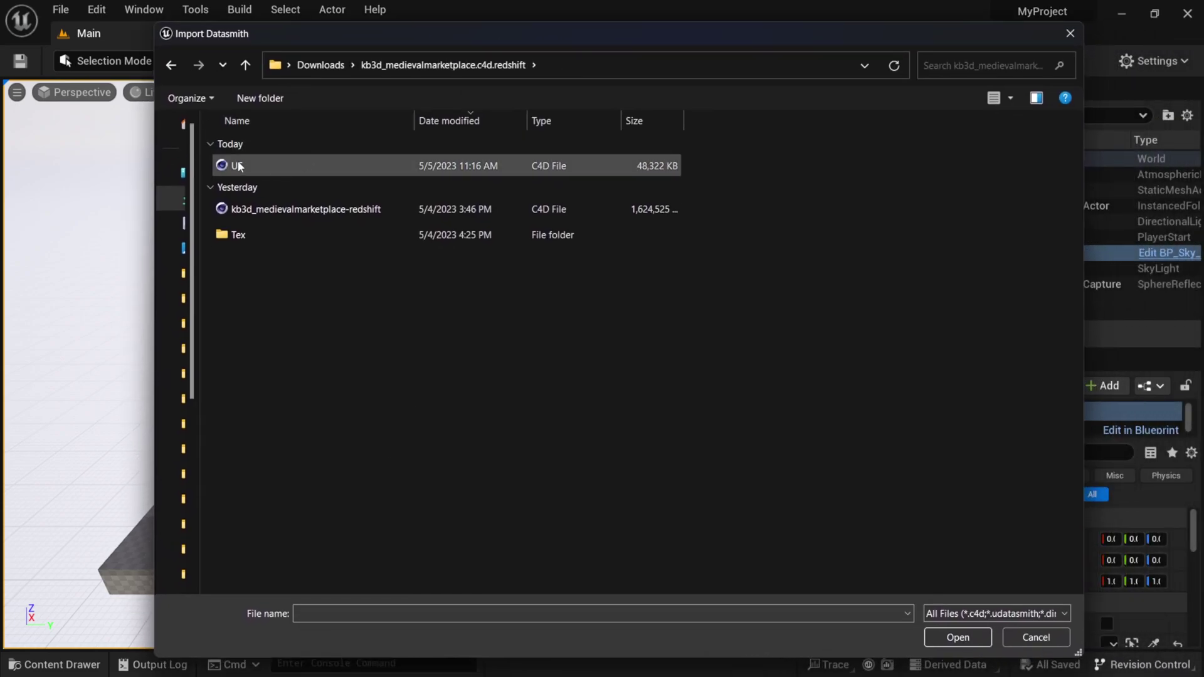
click(266, 167)
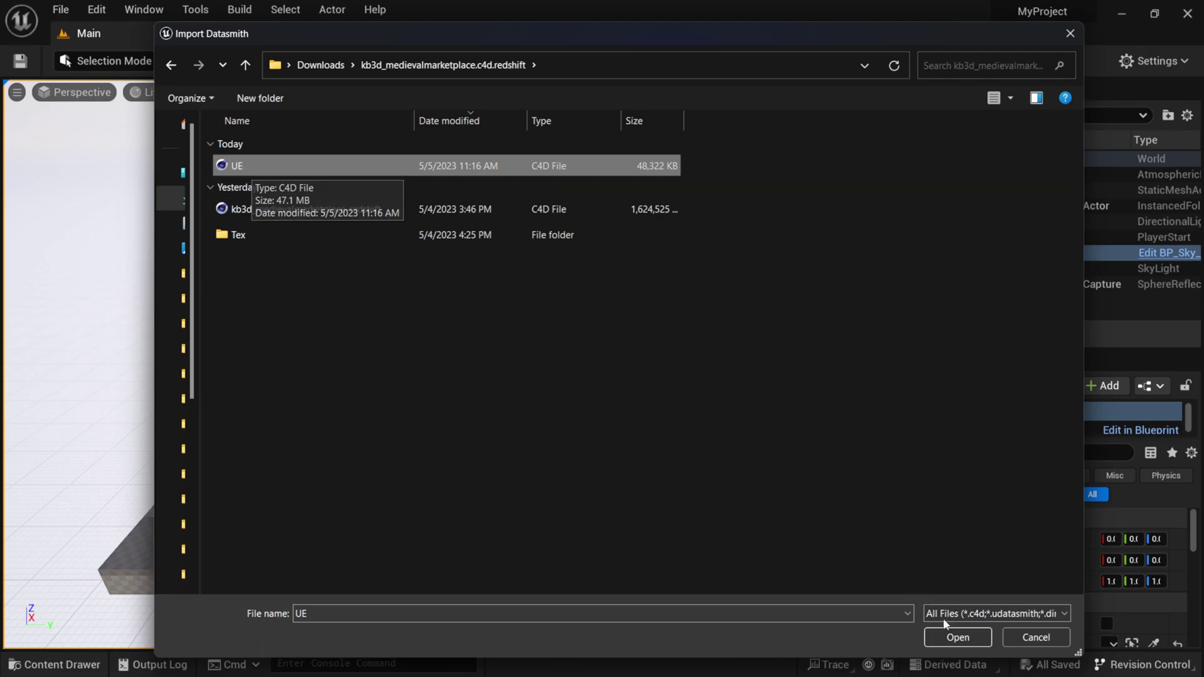
click(958, 637)
Choose the Content folder as the import destination.
drag(630, 179, 527, 169)
click(455, 253)
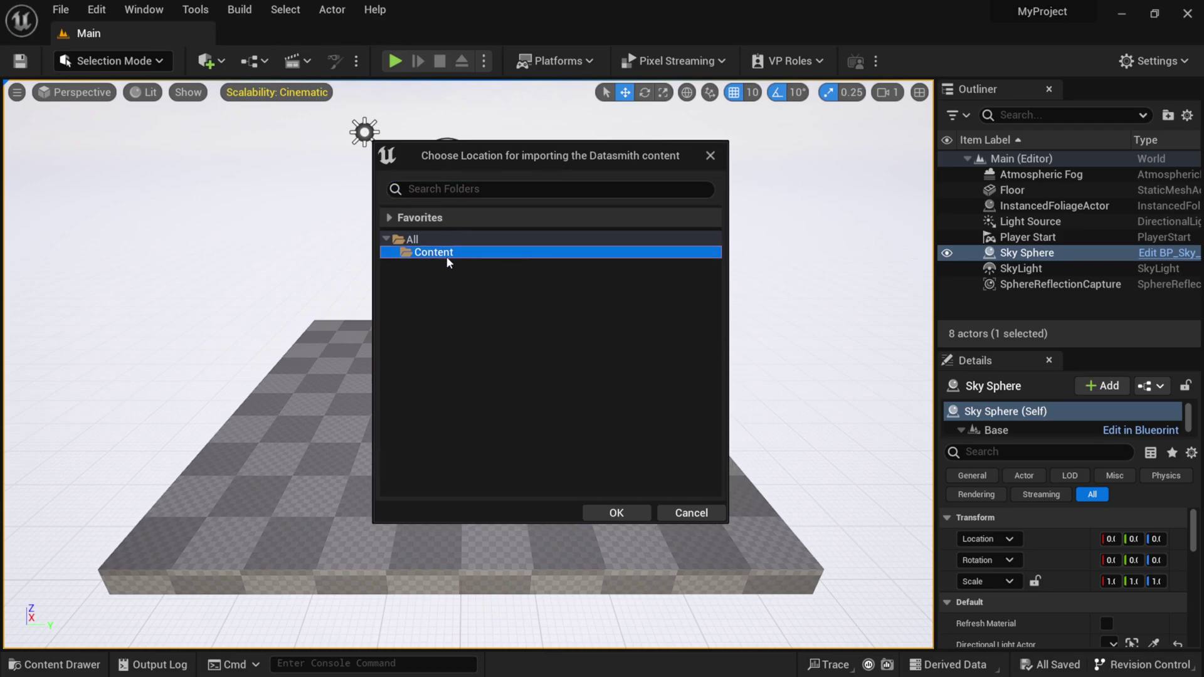
click(616, 513)
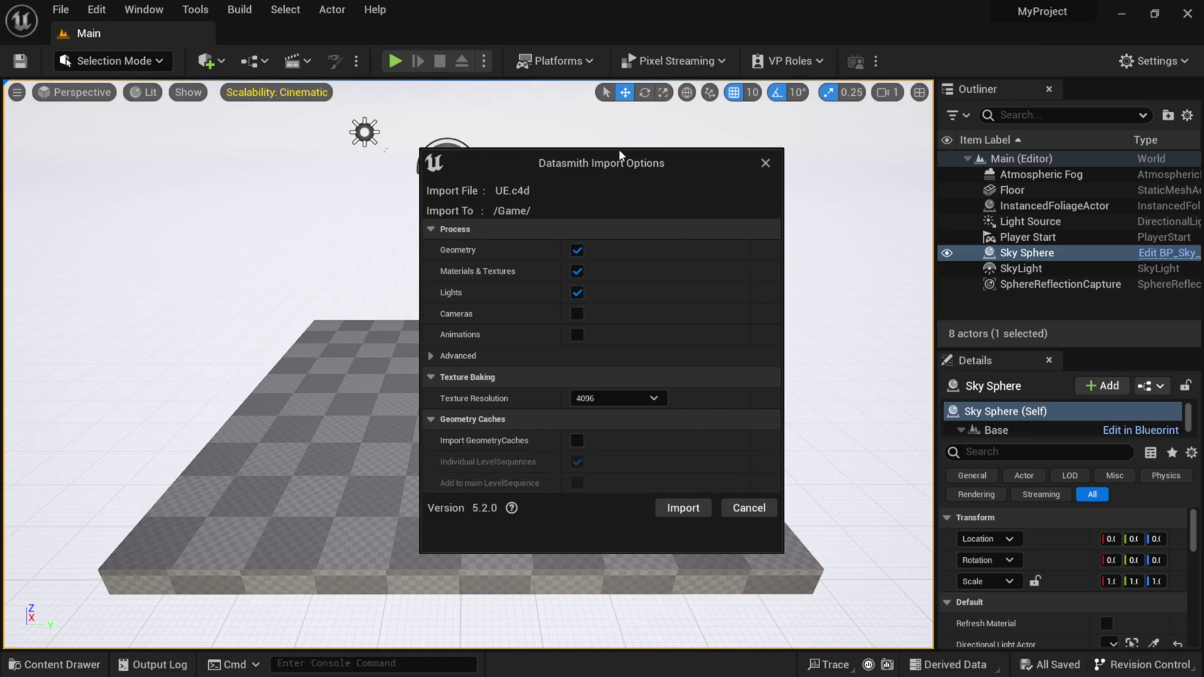
Import UE.c4d with Lights unchecked and texture resolution kept at 4096.
drag(660, 160, 596, 154)
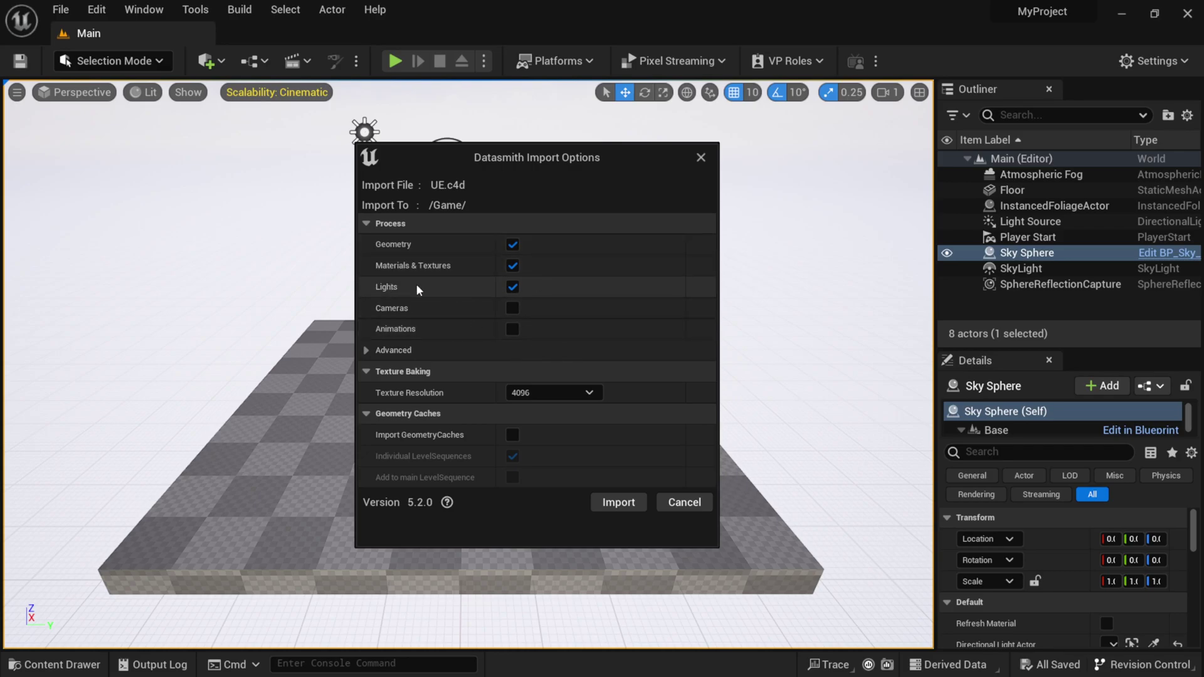
click(513, 287)
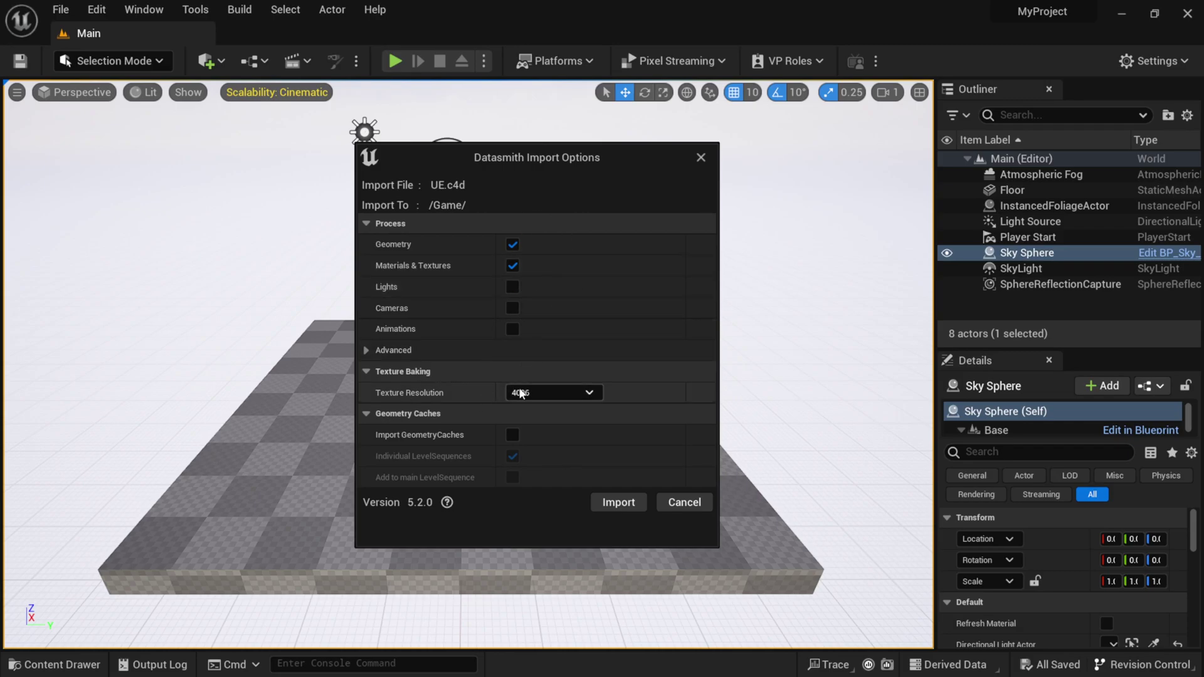
click(552, 393)
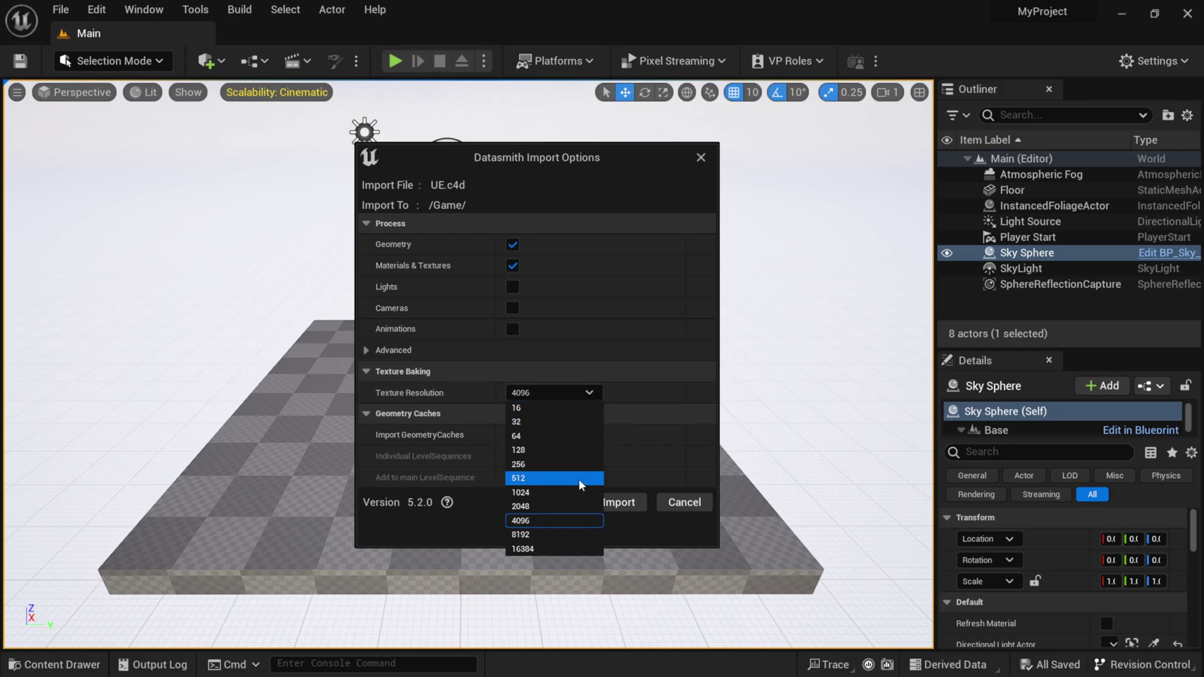
click(637, 394)
click(546, 394)
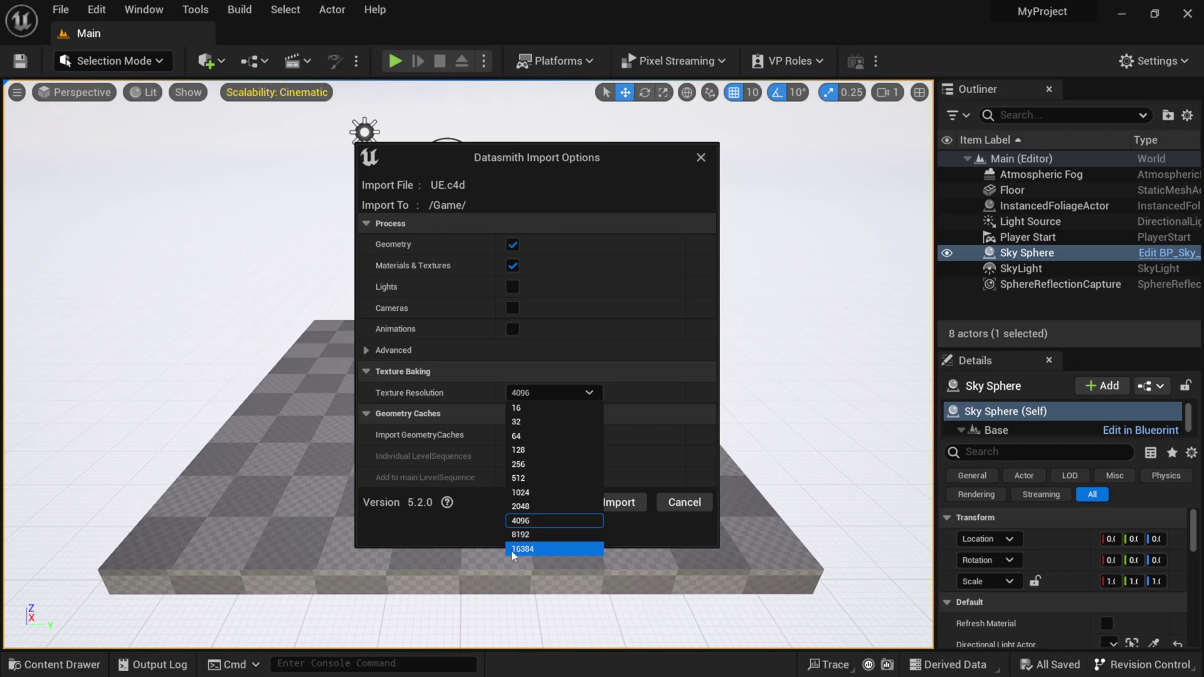
click(529, 349)
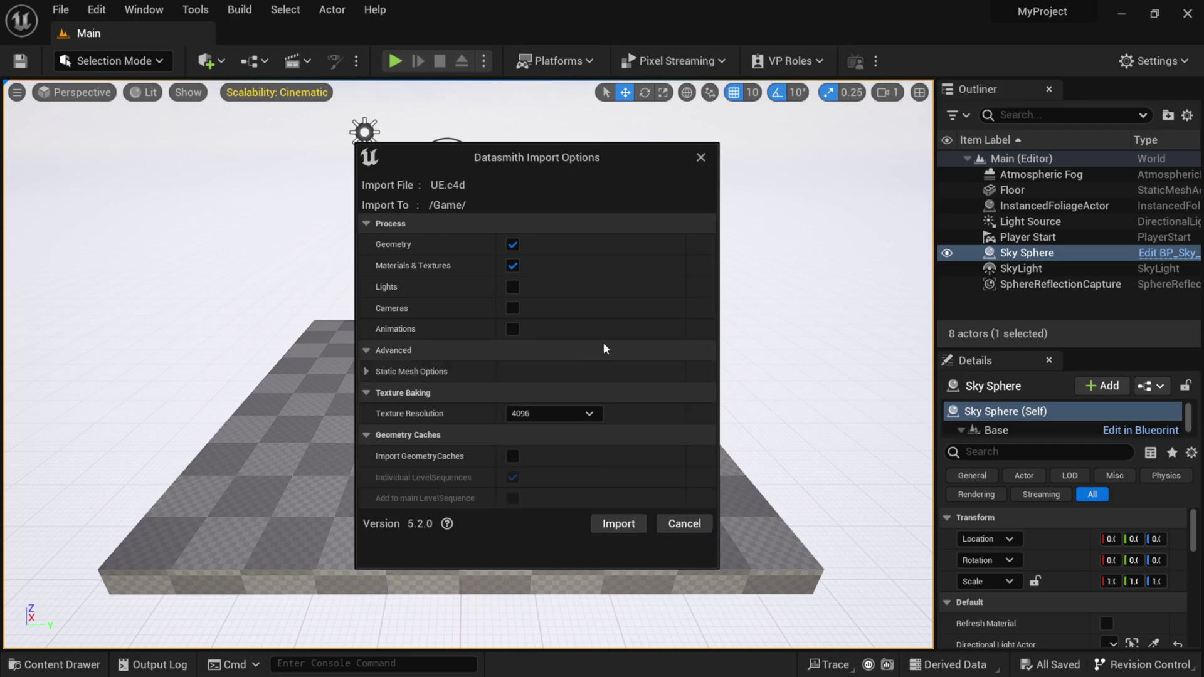
click(529, 349)
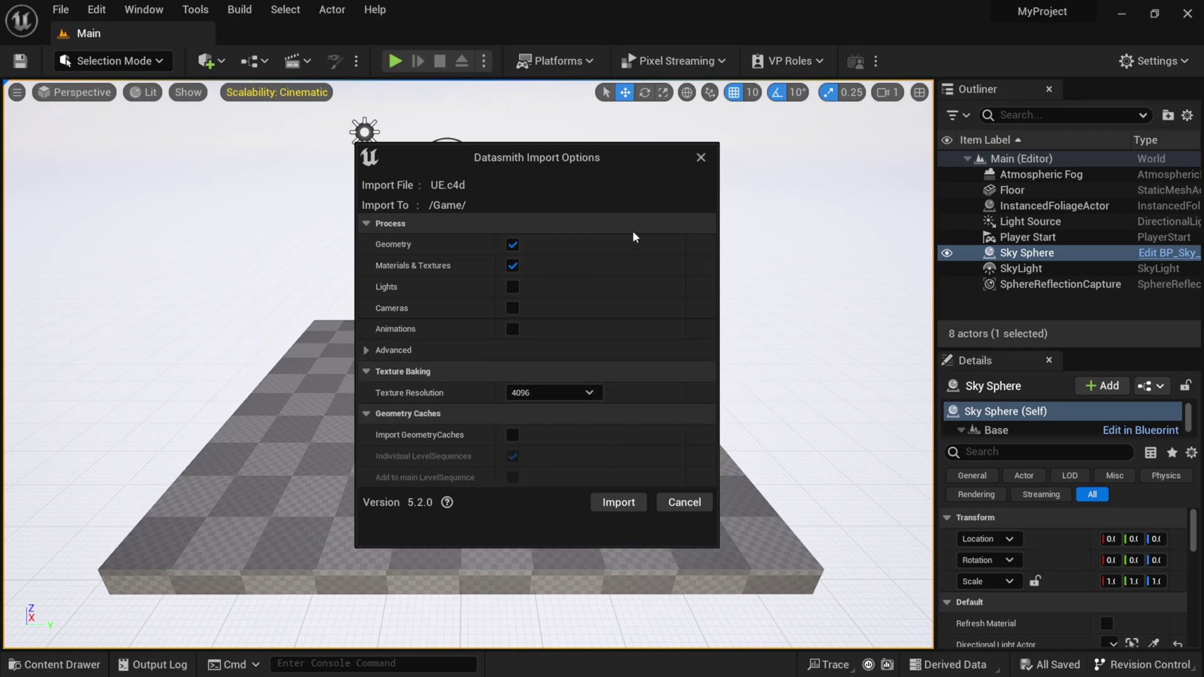
click(621, 505)
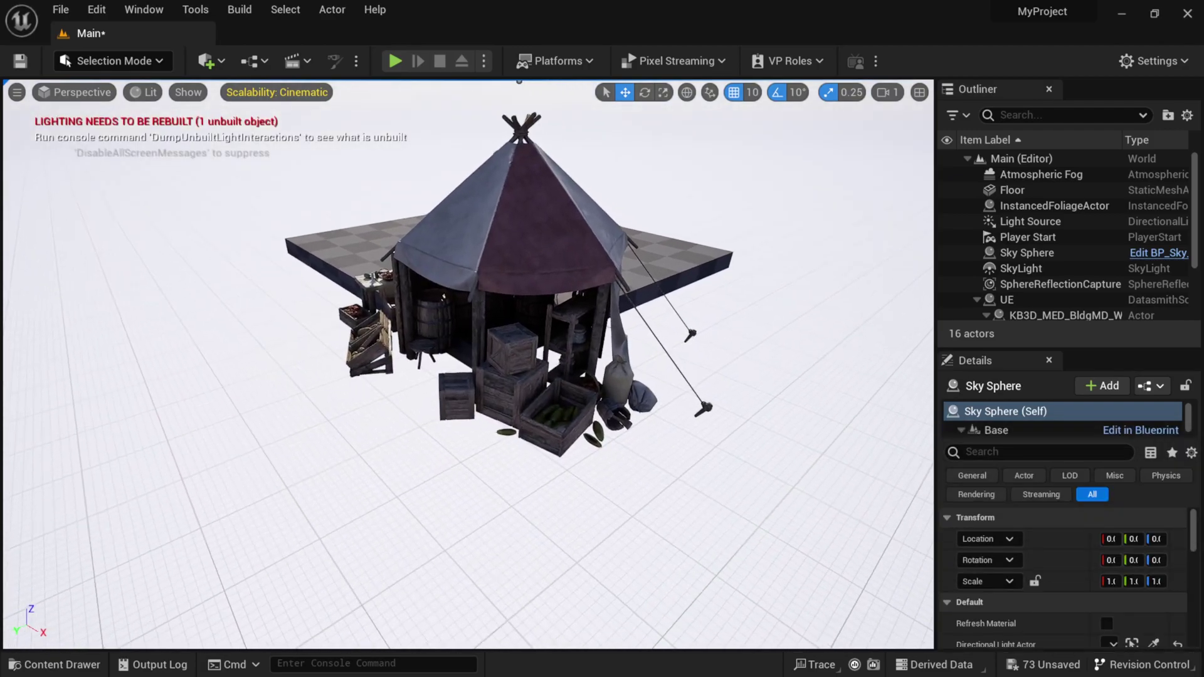
Fly the camera around the tent to inspect barrels, bread crates and cloth up close.
key(w)
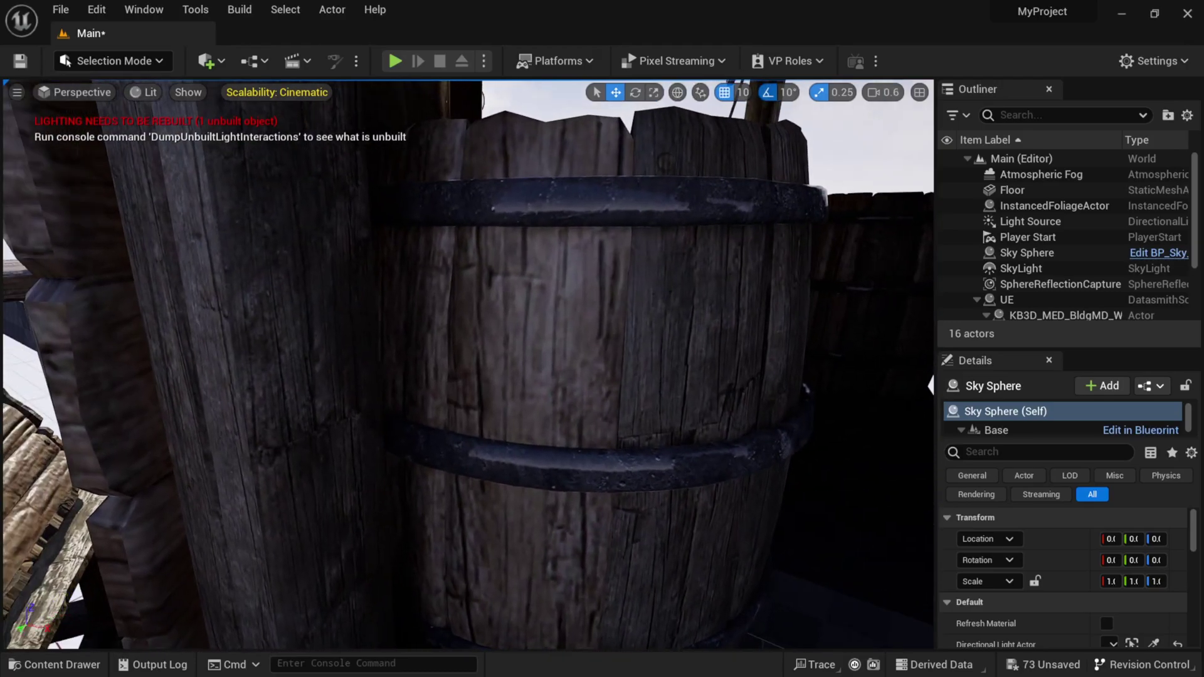
right_drag(120, 112, 119, 112)
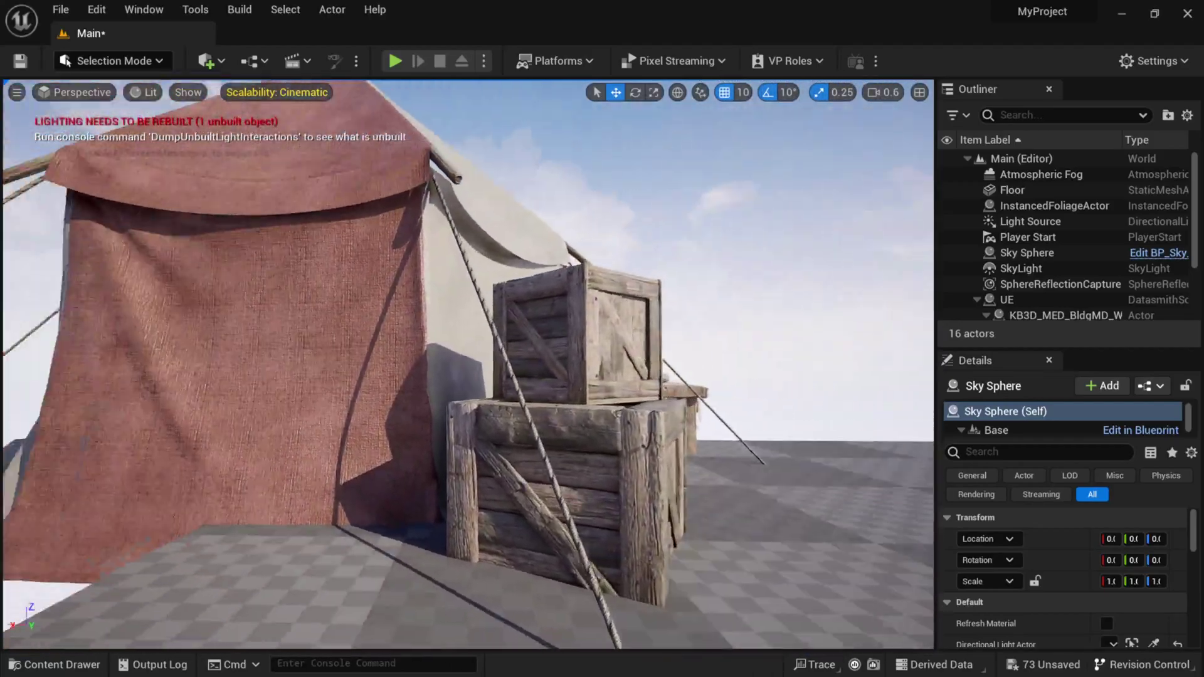
key(w)
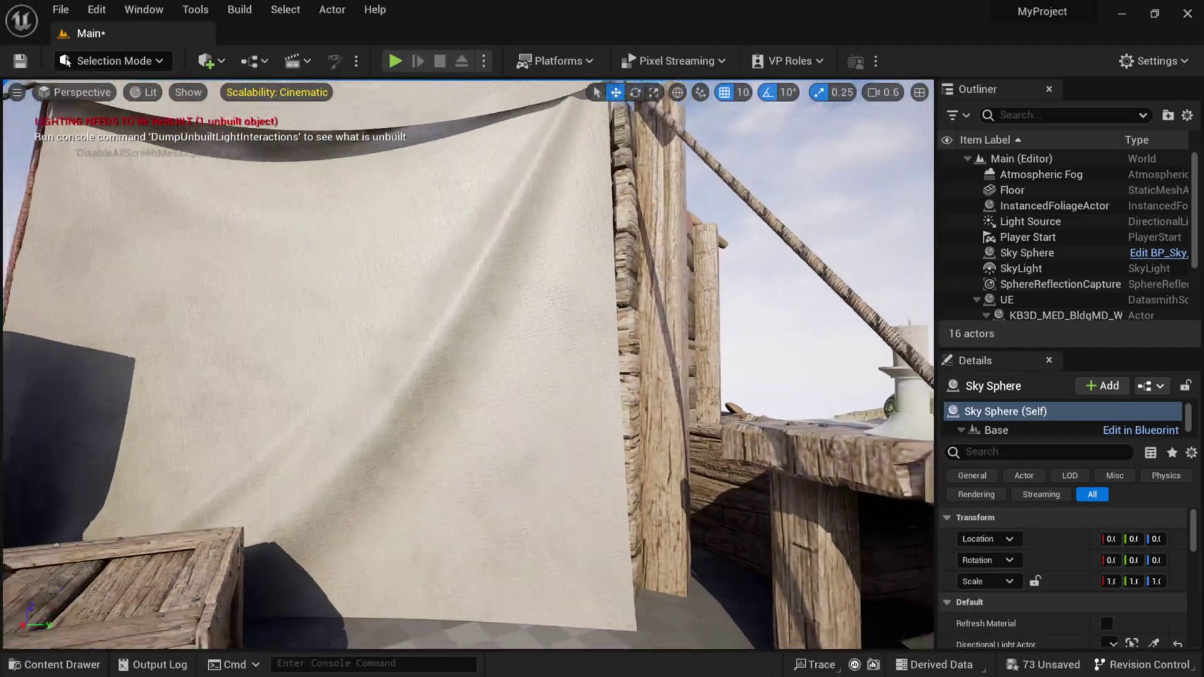
key(d)
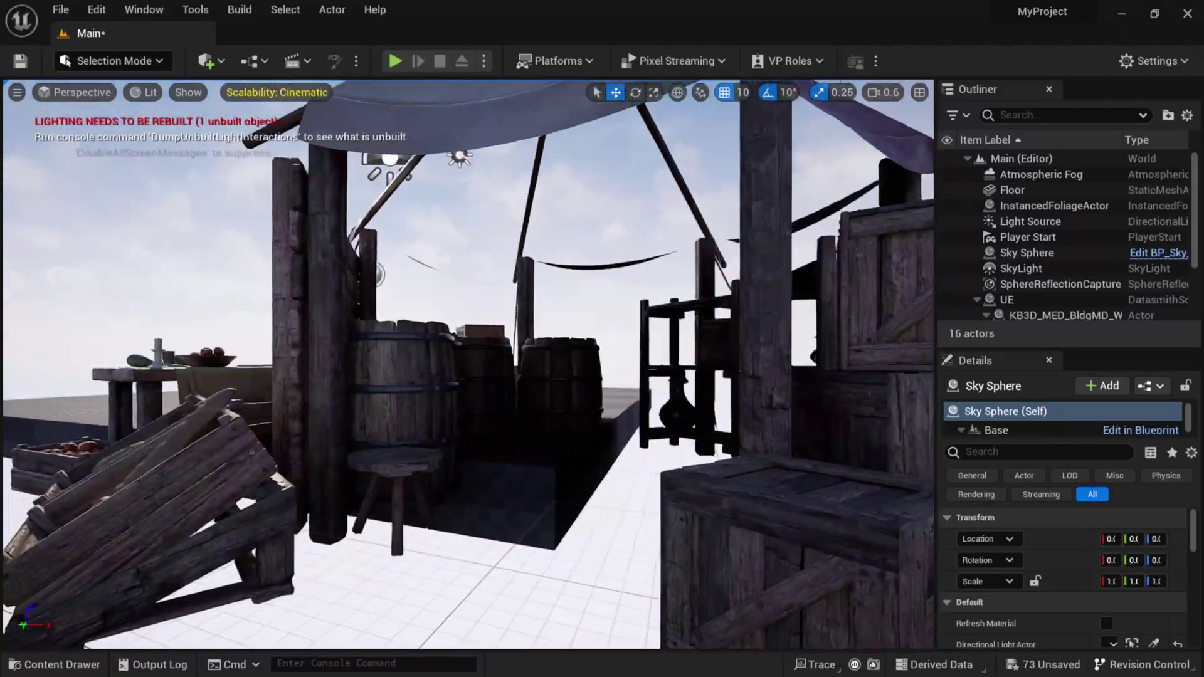
key(d)
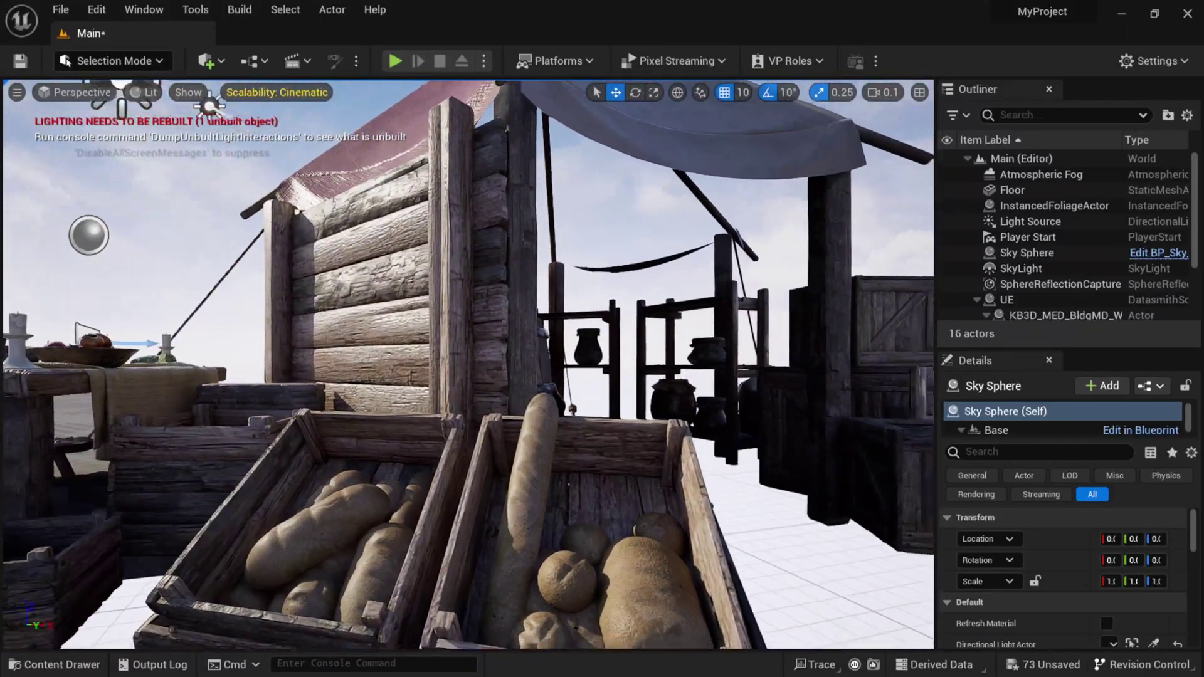
key(a)
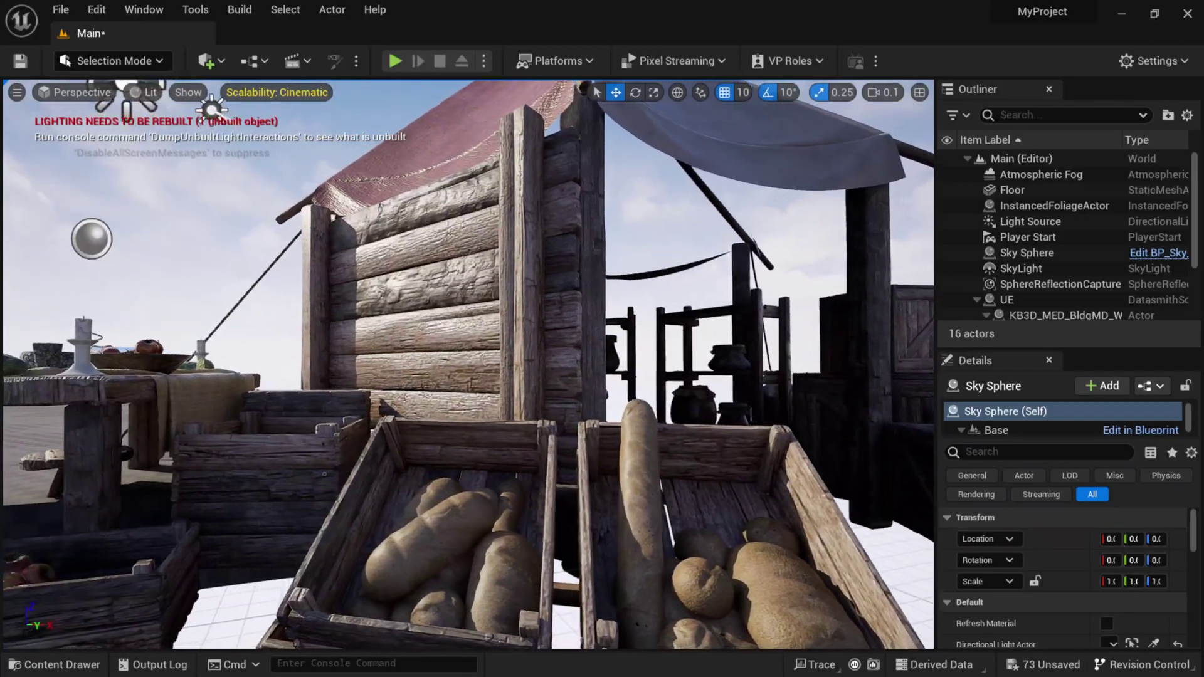